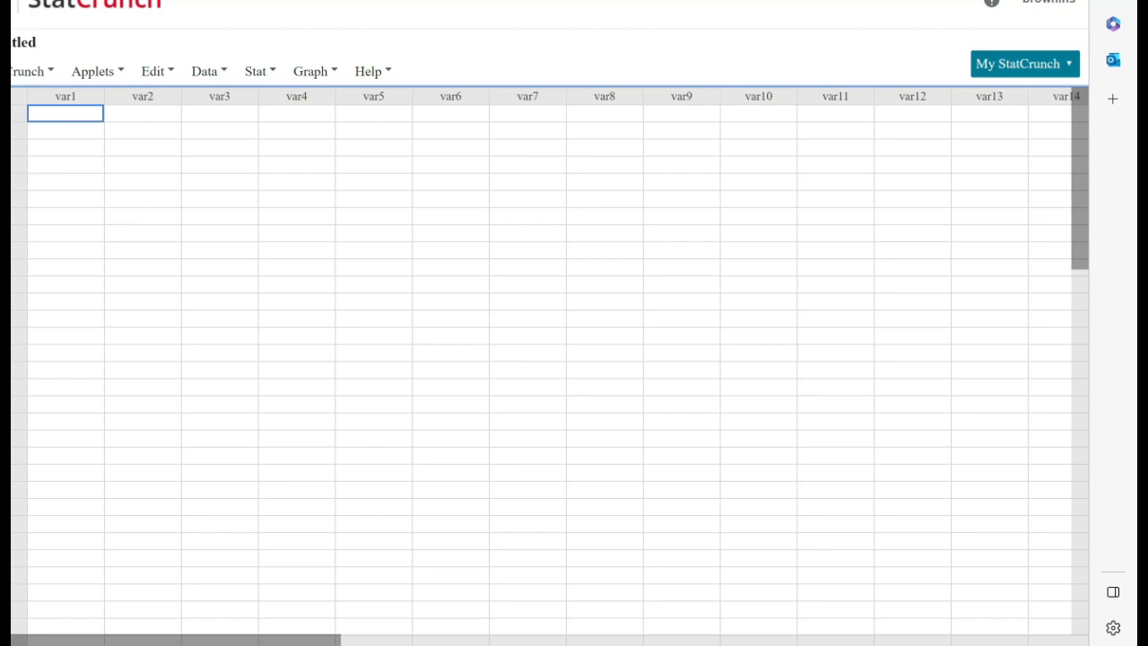
# Step: Name the first three data columns Education Level, Yes and No
pyautogui.click(68, 96)
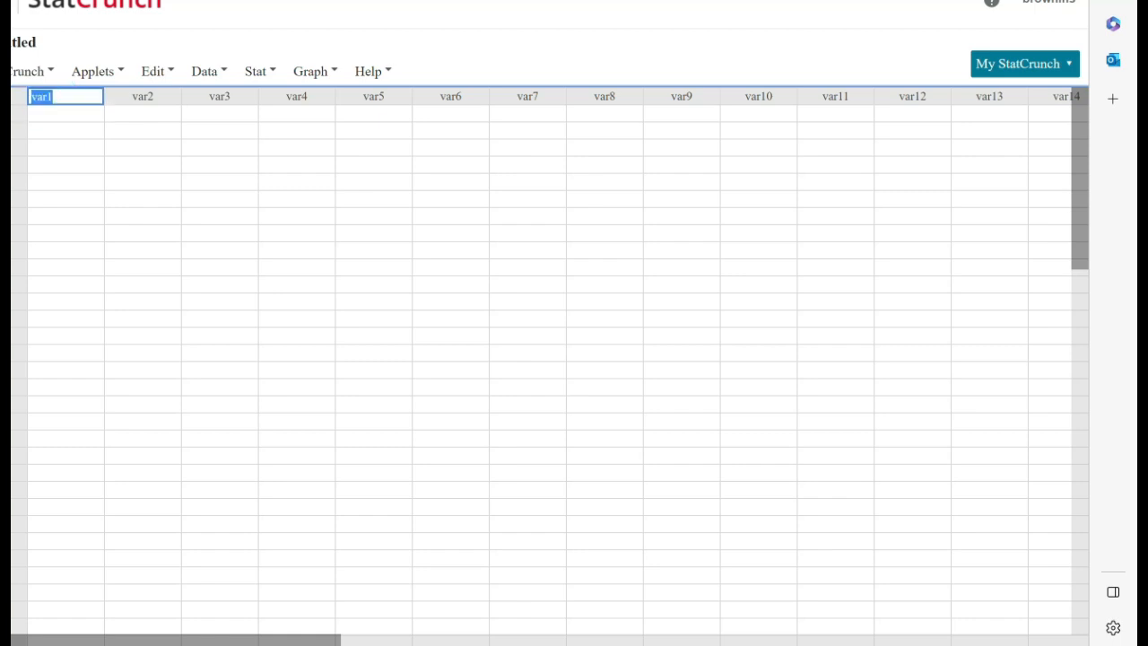
pyautogui.write('Education Level')
pyautogui.press('Tab')
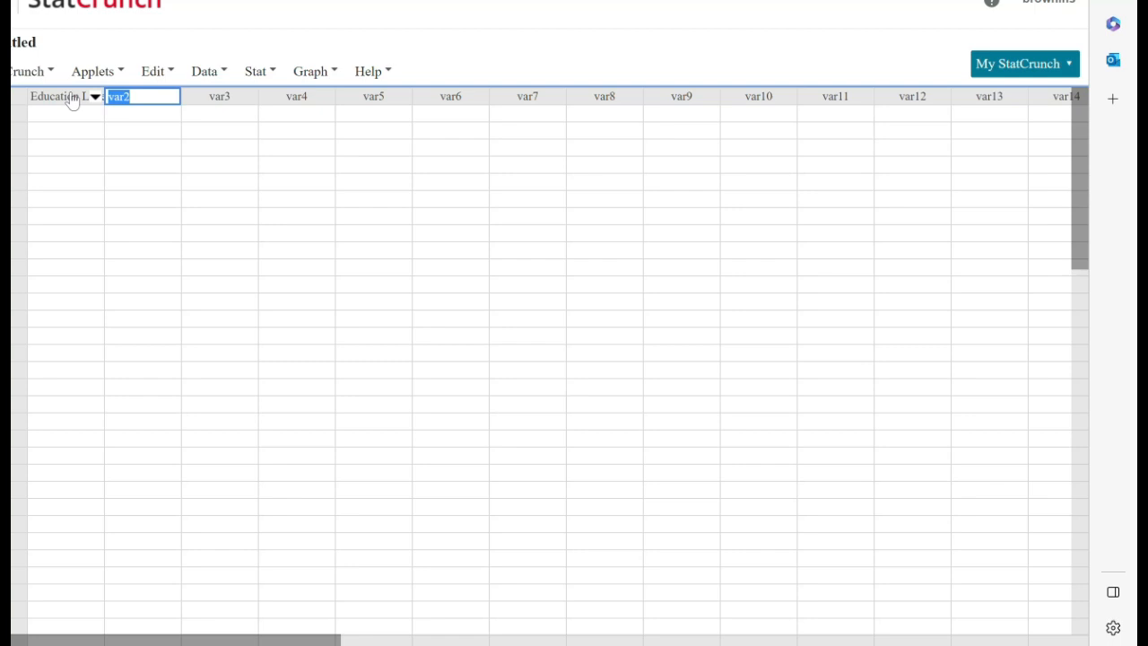
pyautogui.write('Yes')
pyautogui.press('Tab')
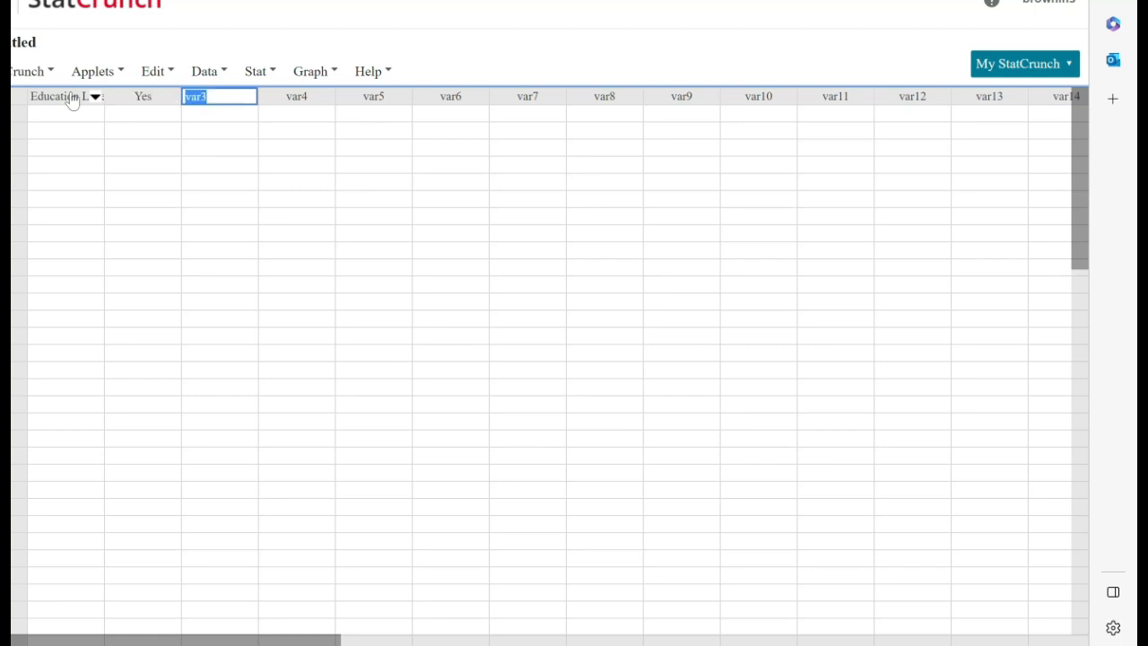
pyautogui.write('No')
# Step: Fill the Education Level column with the row labels High School or less, Some College and College Degree or more
pyautogui.click(62, 112)
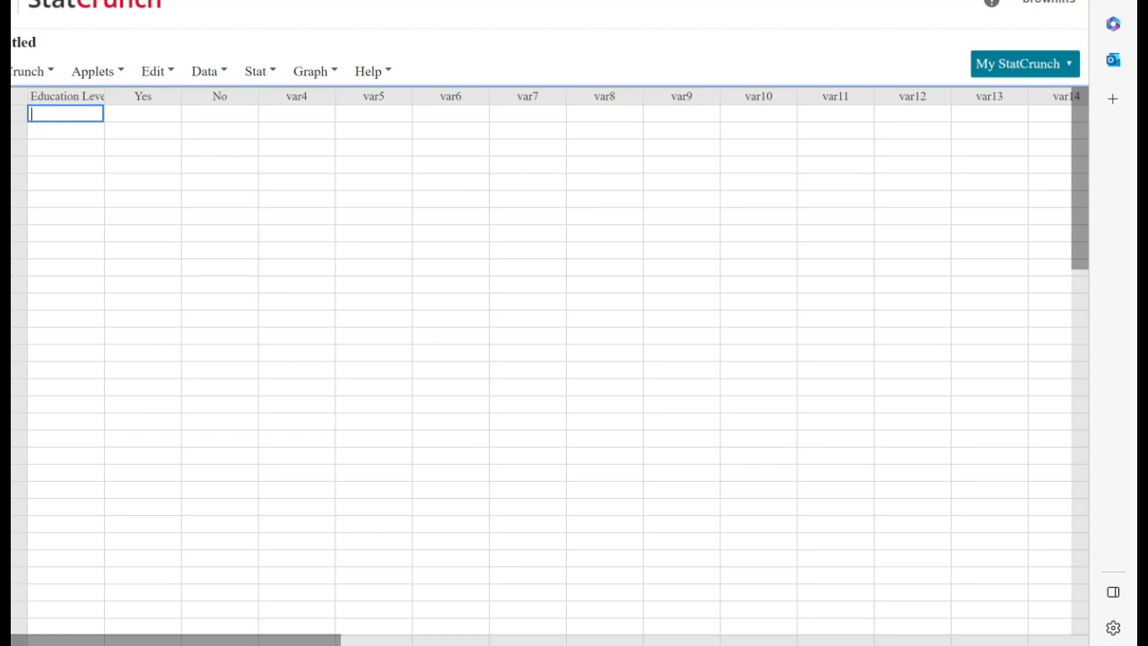
pyautogui.write('High Scho')
pyautogui.write('ol or less')
pyautogui.press('Return')
pyautogui.write('Some College')
pyautogui.press('Return')
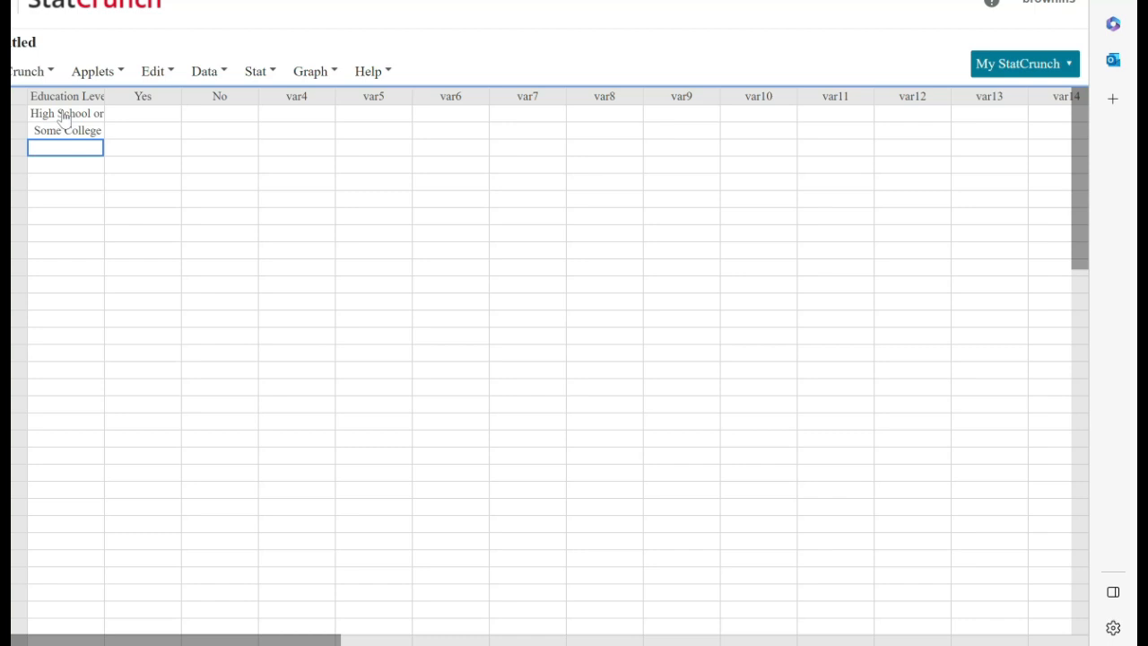
pyautogui.write('College Degr')
pyautogui.write('ee or more')
pyautogui.click(100, 75)
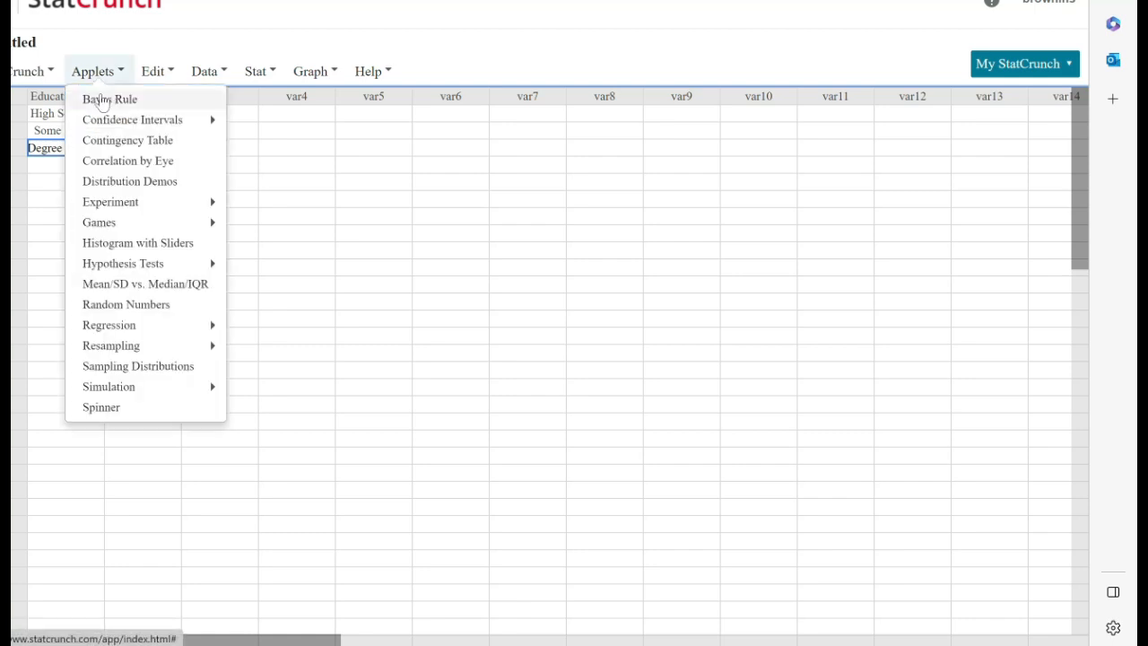
pyautogui.click(51, 96)
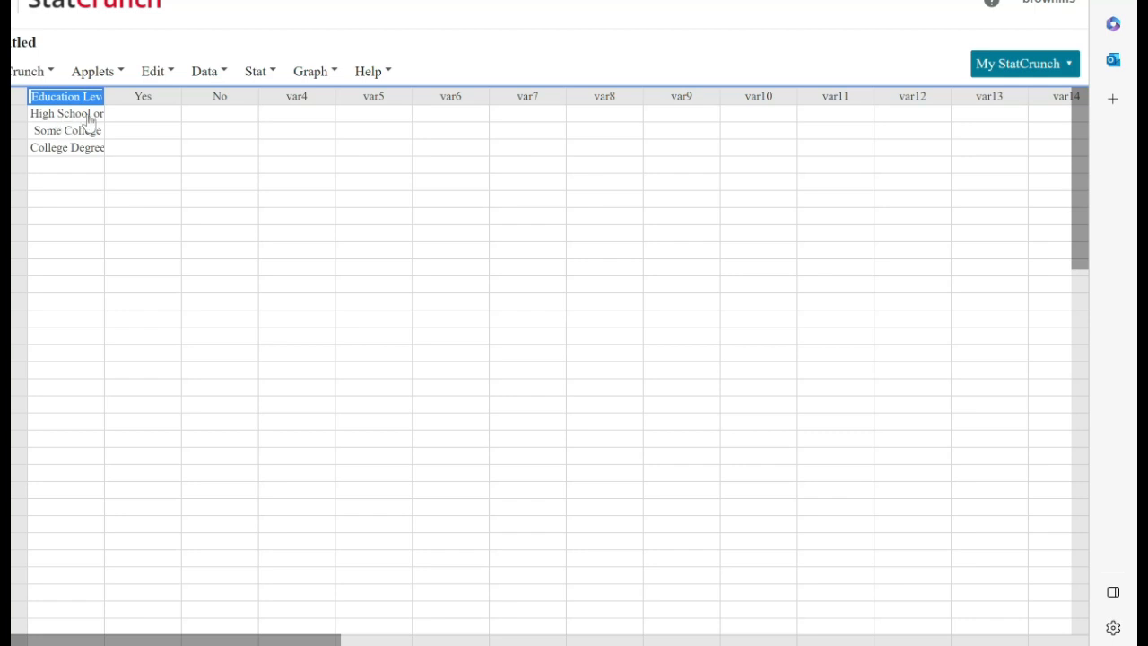
pyautogui.press('Return')
pyautogui.press('Return')
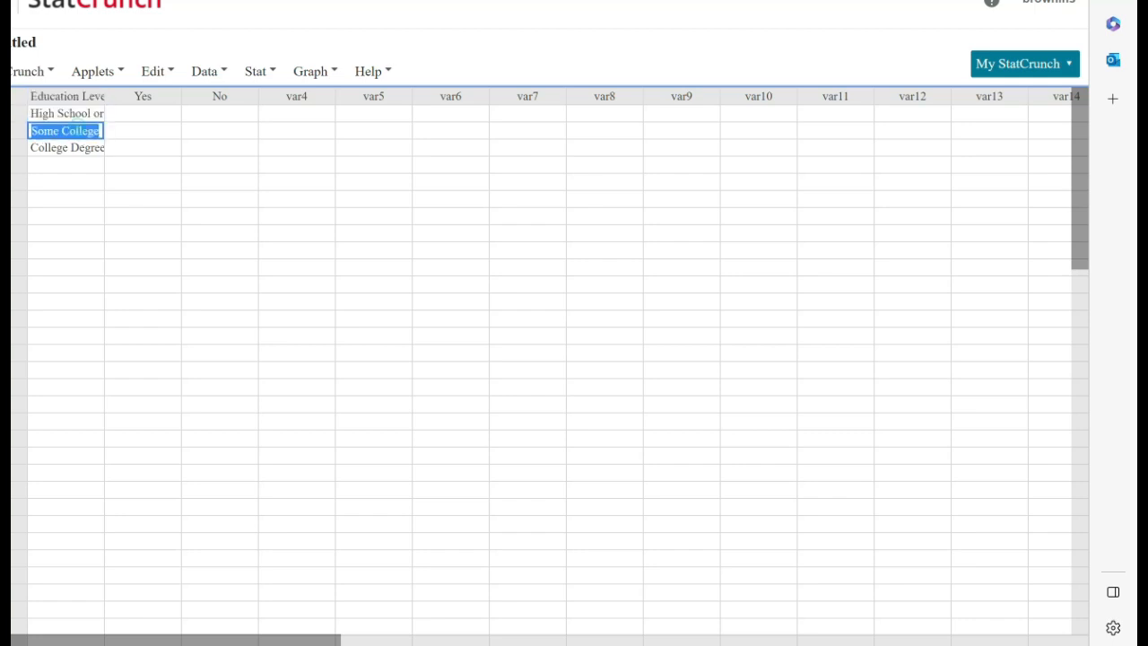
pyautogui.press('Return')
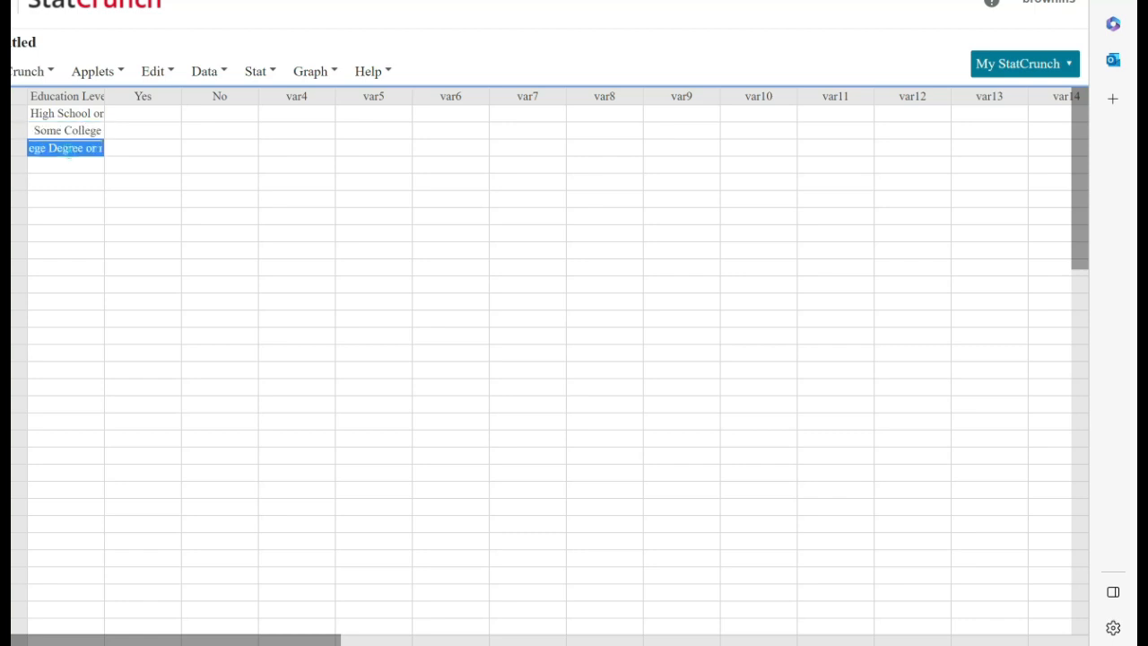
# Step: Widen the Education Level column so that its heading and more of its row labels fit
pyautogui.click(101, 130)
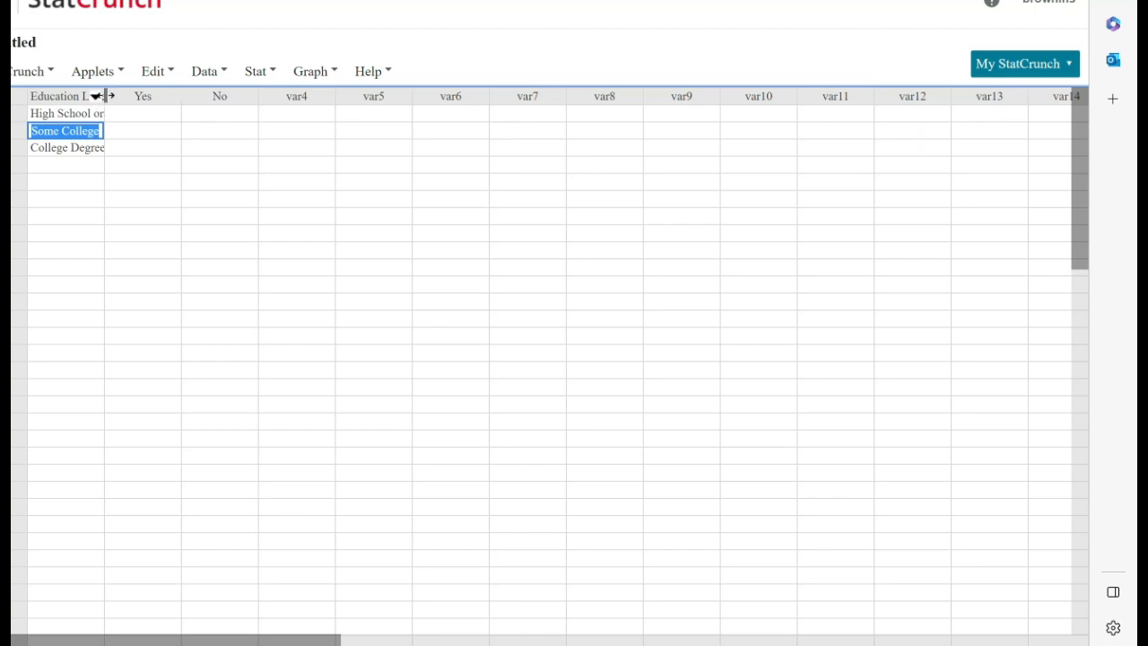
pyautogui.moveTo(103, 95); pyautogui.dragTo(126, 95)
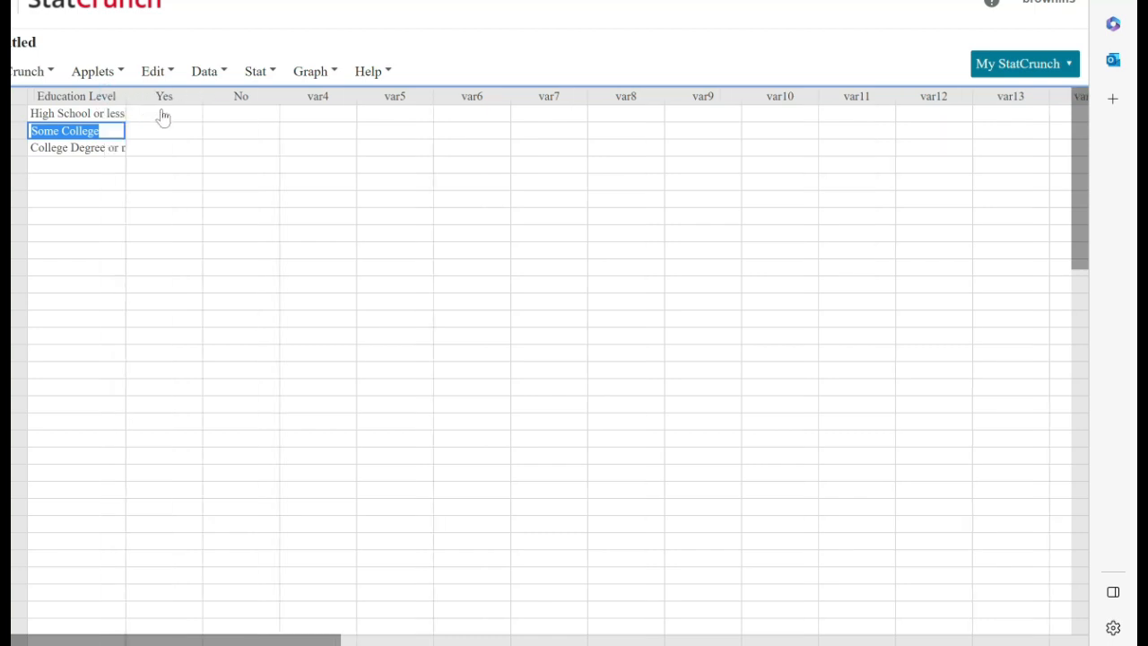
# Step: Enter the counts 339, 308 and 562 down the Yes column
pyautogui.click(163, 115)
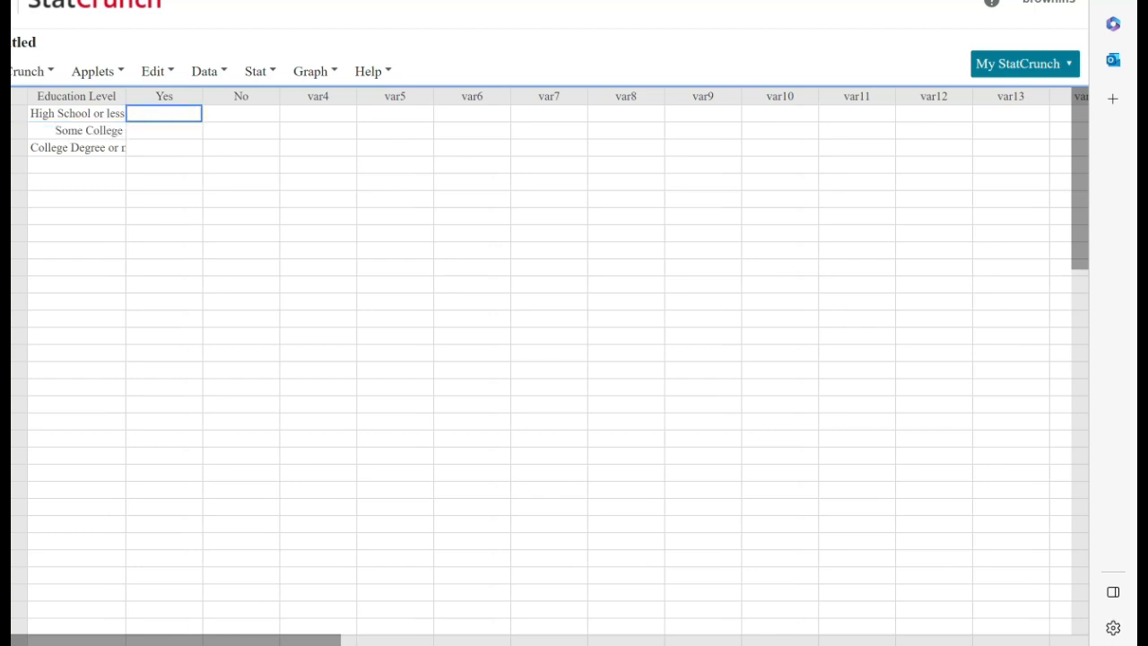
pyautogui.write('339')
pyautogui.press('Return')
pyautogui.write('308')
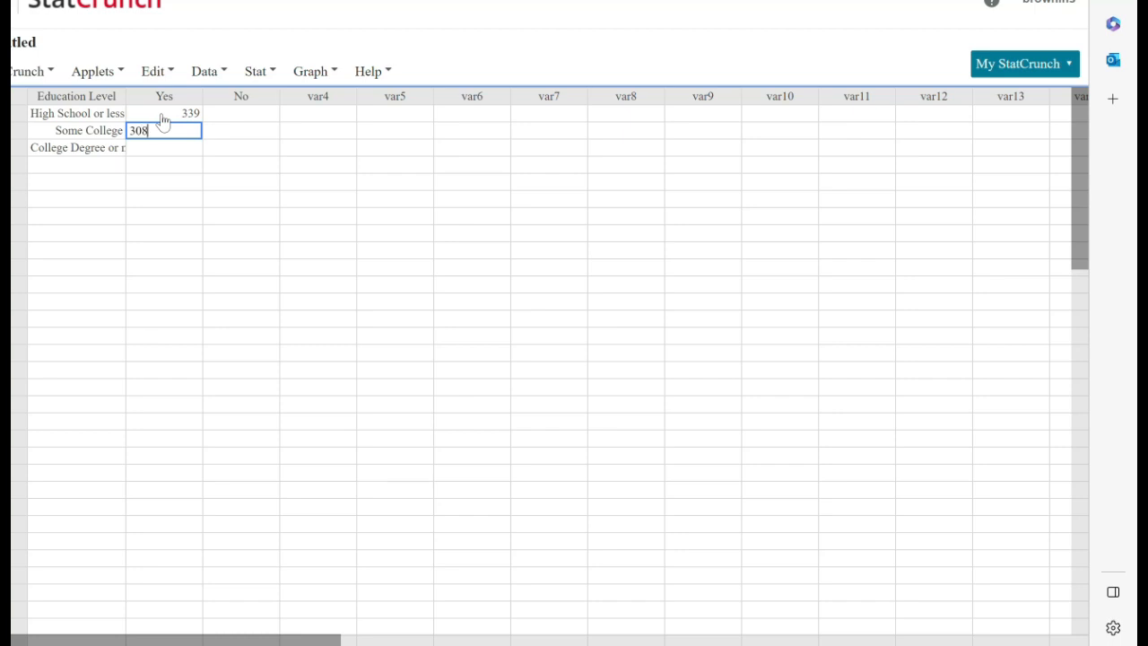
pyautogui.press('Return')
pyautogui.write('562')
# Step: Enter the counts 203, 78 and 79 down the No column, and widen the Education Level column further to fit its longest label
pyautogui.click(242, 112)
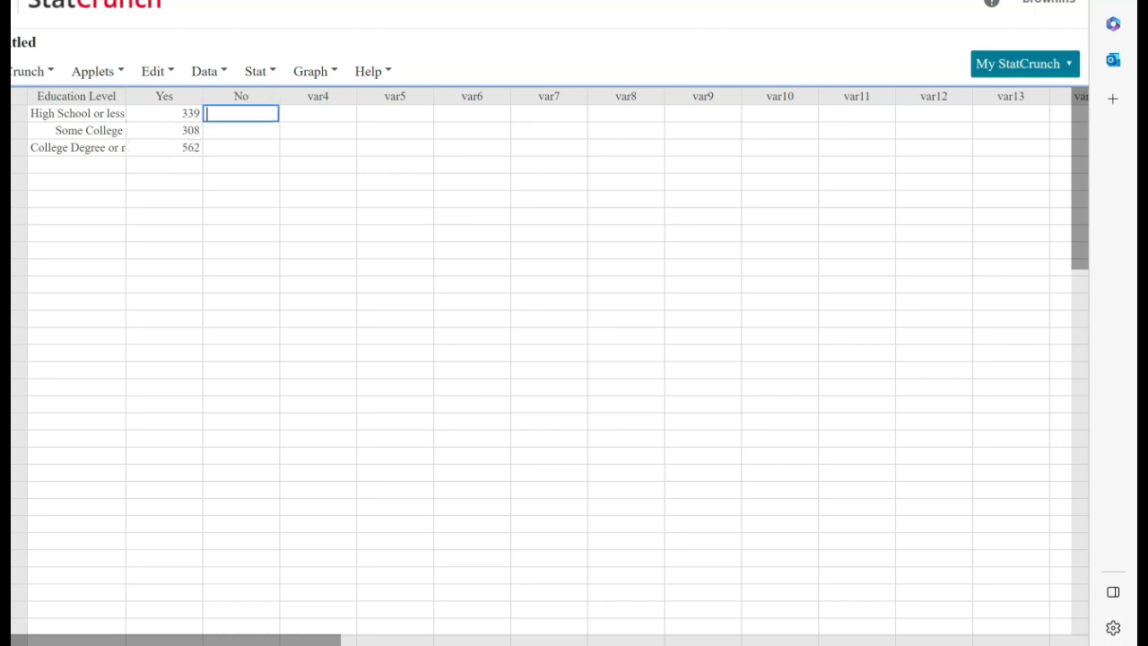
pyautogui.write('203')
pyautogui.press('Return')
pyautogui.write('78')
pyautogui.press('Return')
pyautogui.write('79')
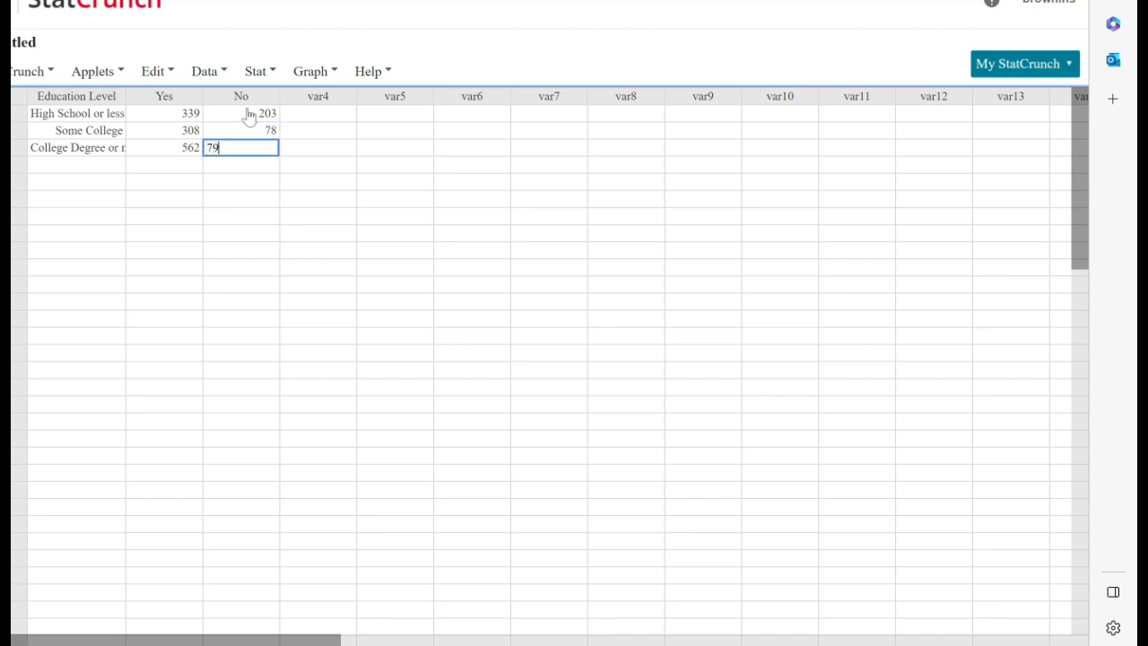
pyautogui.press('Return')
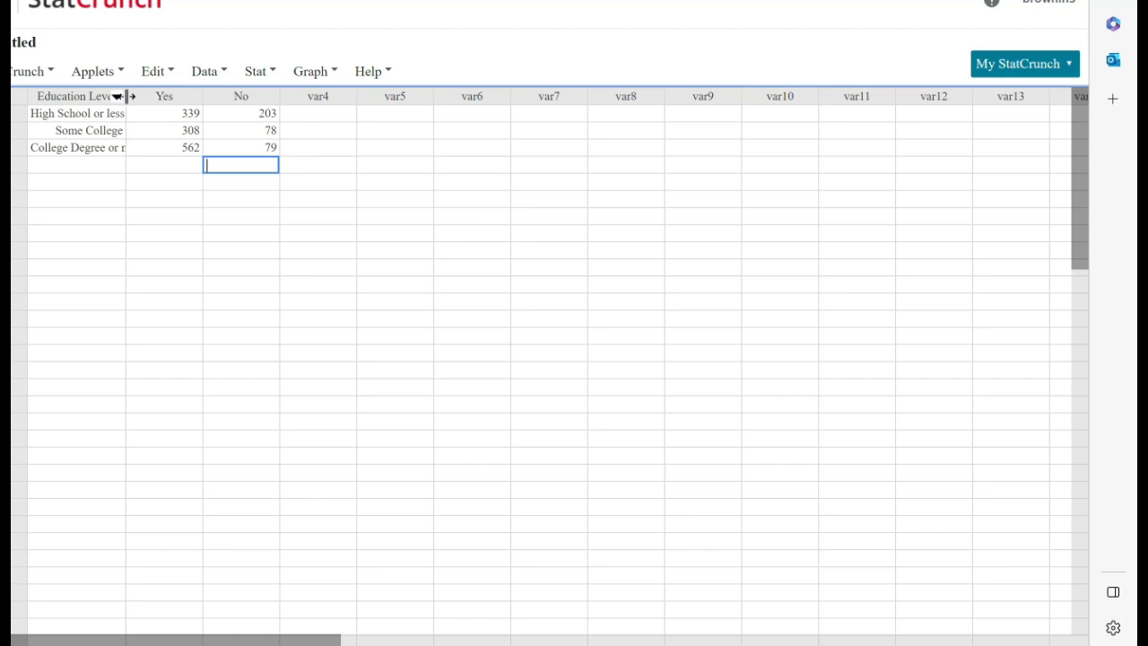
pyautogui.moveTo(126, 96); pyautogui.dragTo(146, 104)
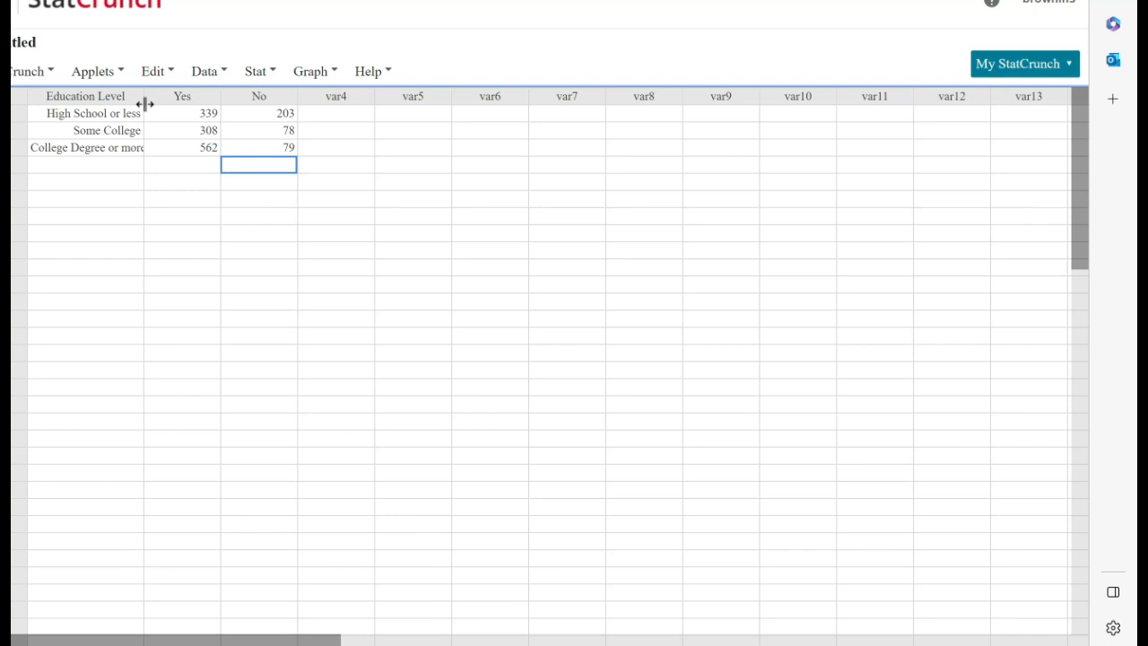
# Step: Start a contingency table with summary data and select Yes and No as its columns
pyautogui.click(262, 72)
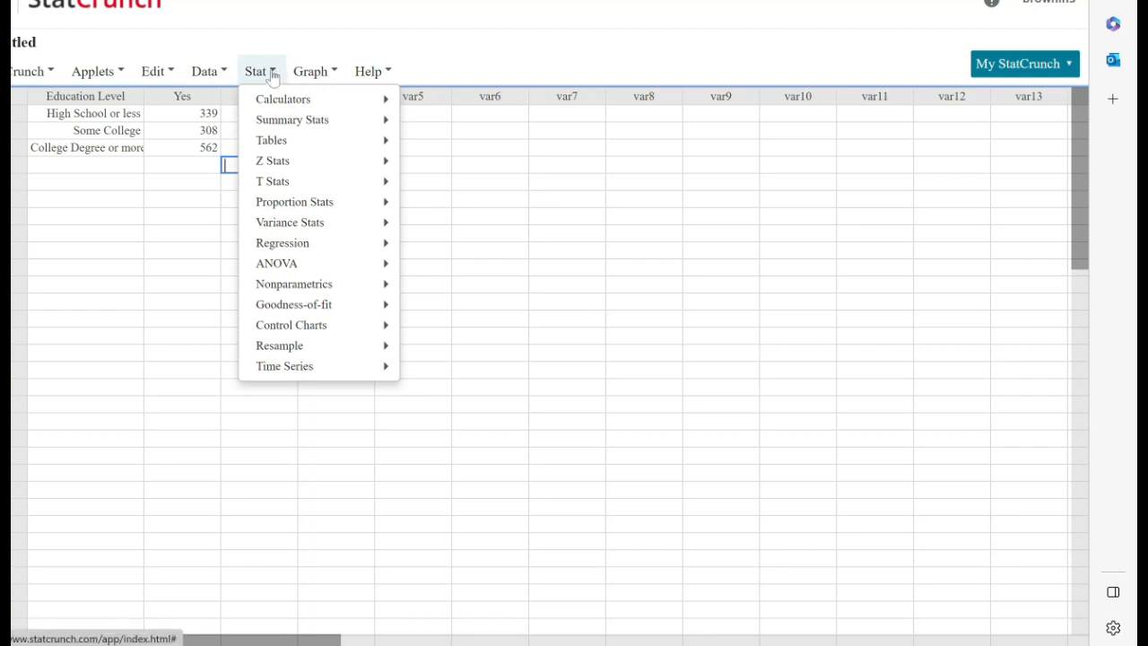
pyautogui.moveTo(272, 145)
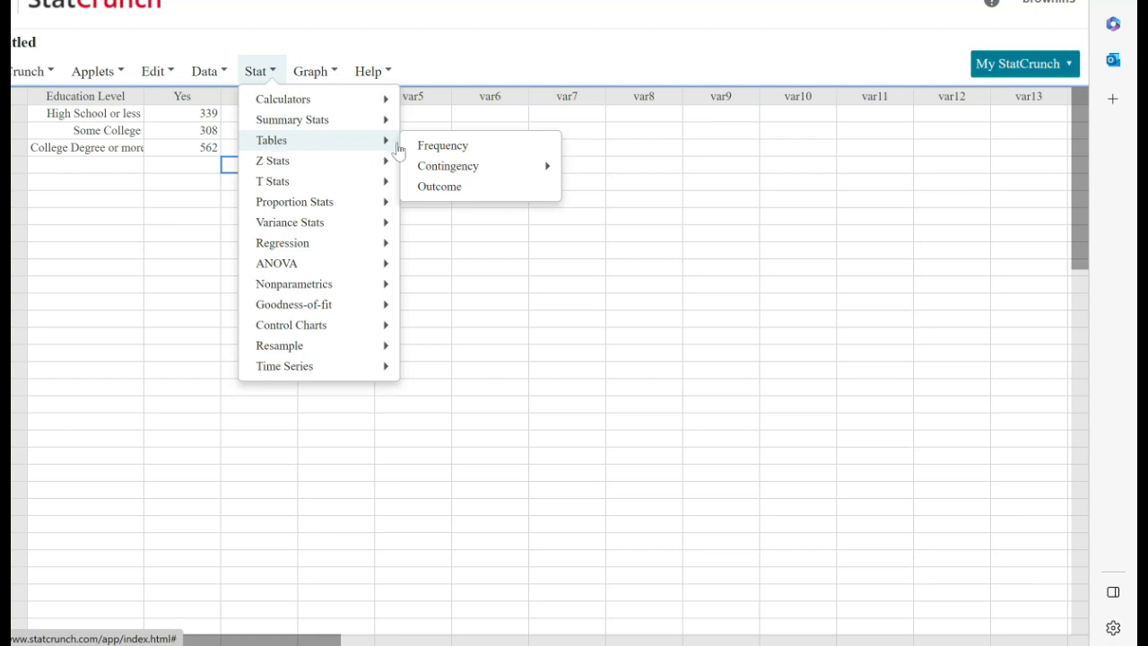
pyautogui.moveTo(471, 173)
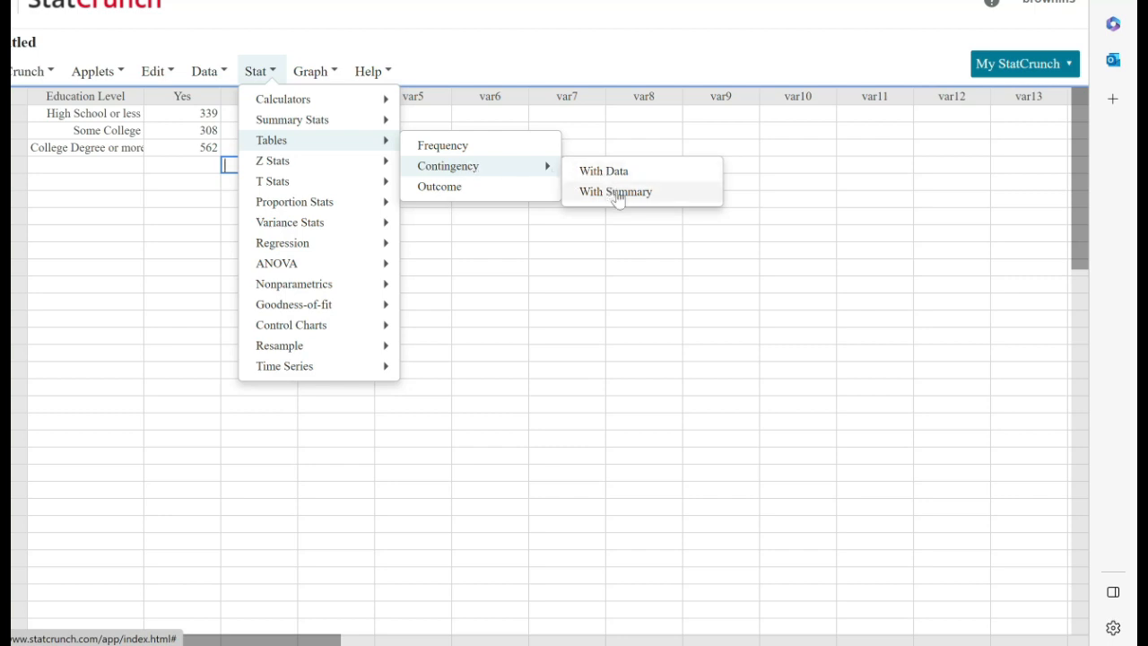
pyautogui.click(617, 194)
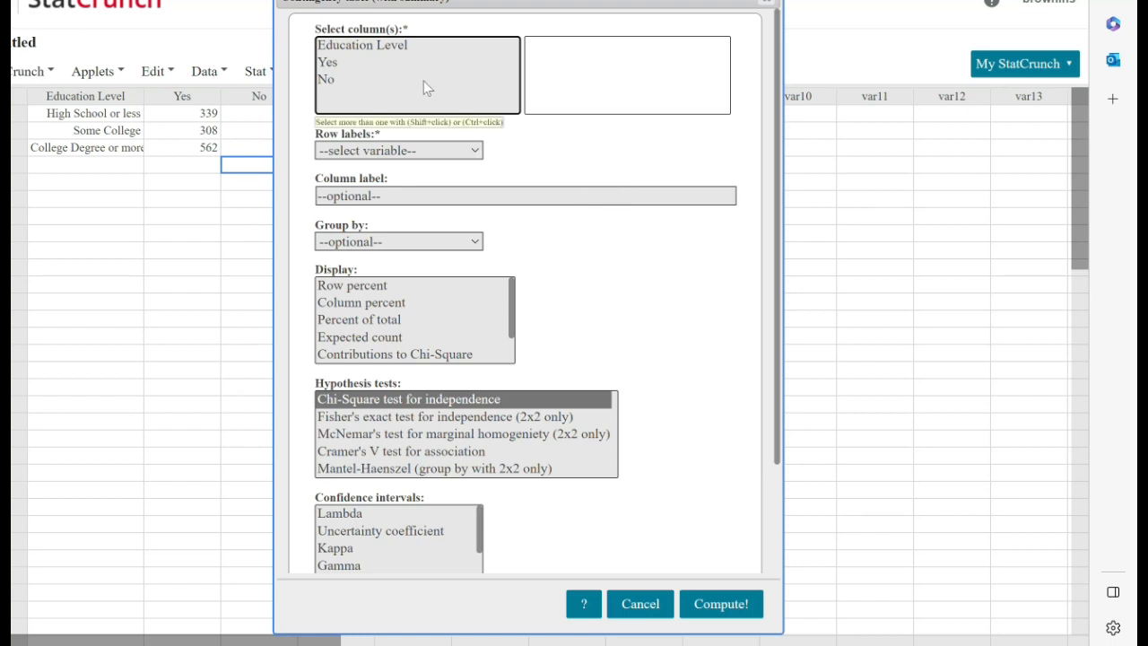
pyautogui.click(326, 63)
pyautogui.keyDown('shift'); pyautogui.click(324, 80); pyautogui.keyUp('shift')
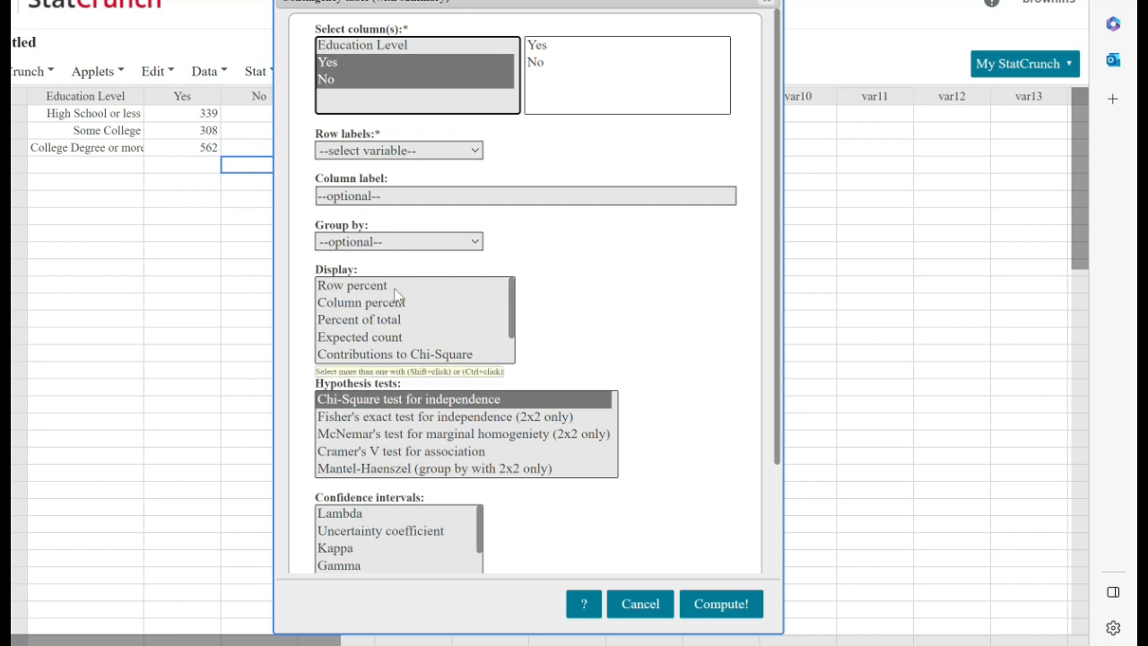
# Step: Display the expected count, use Education Level for the row labels, and compute the contingency table with the chi-square test for independence
pyautogui.click(367, 340)
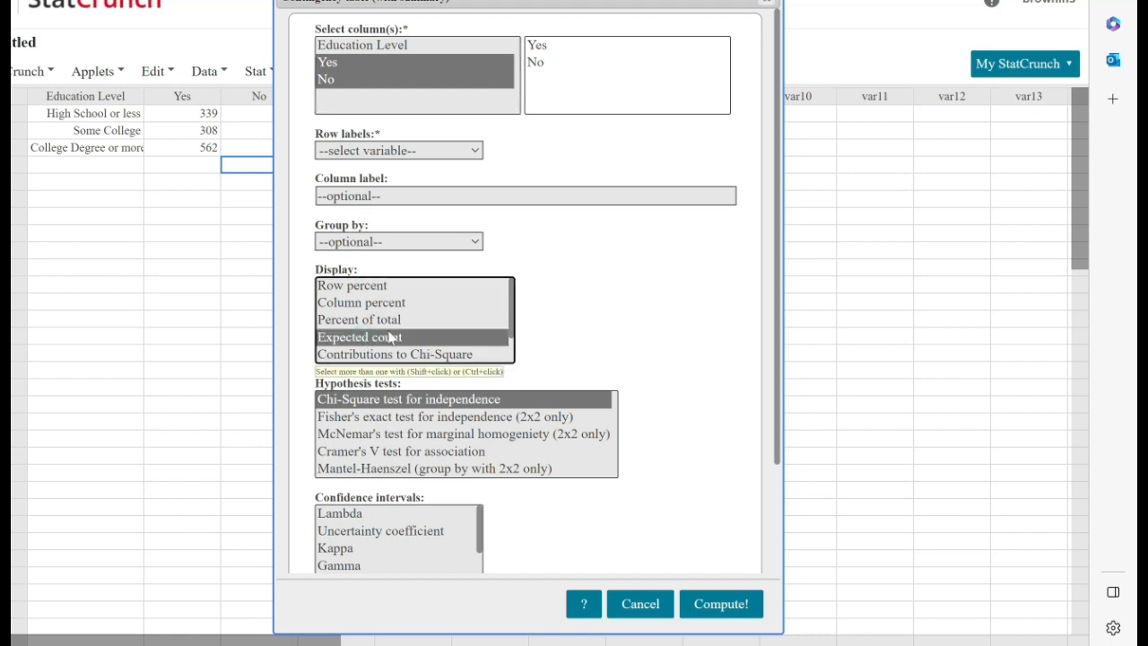
pyautogui.click(475, 152)
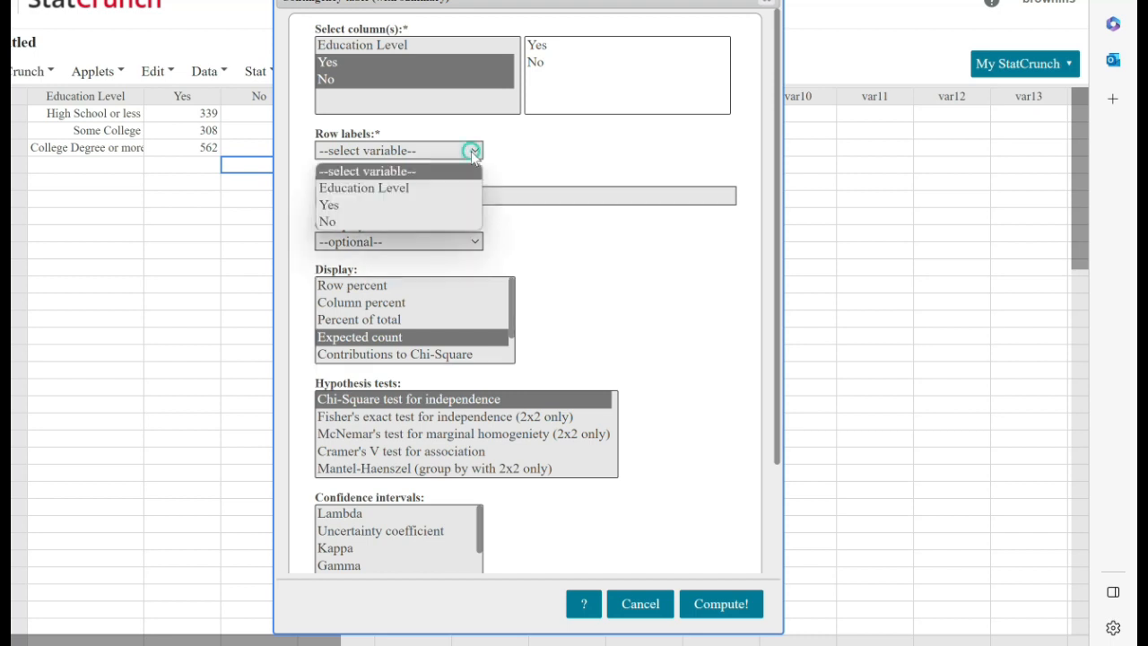
pyautogui.click(394, 188)
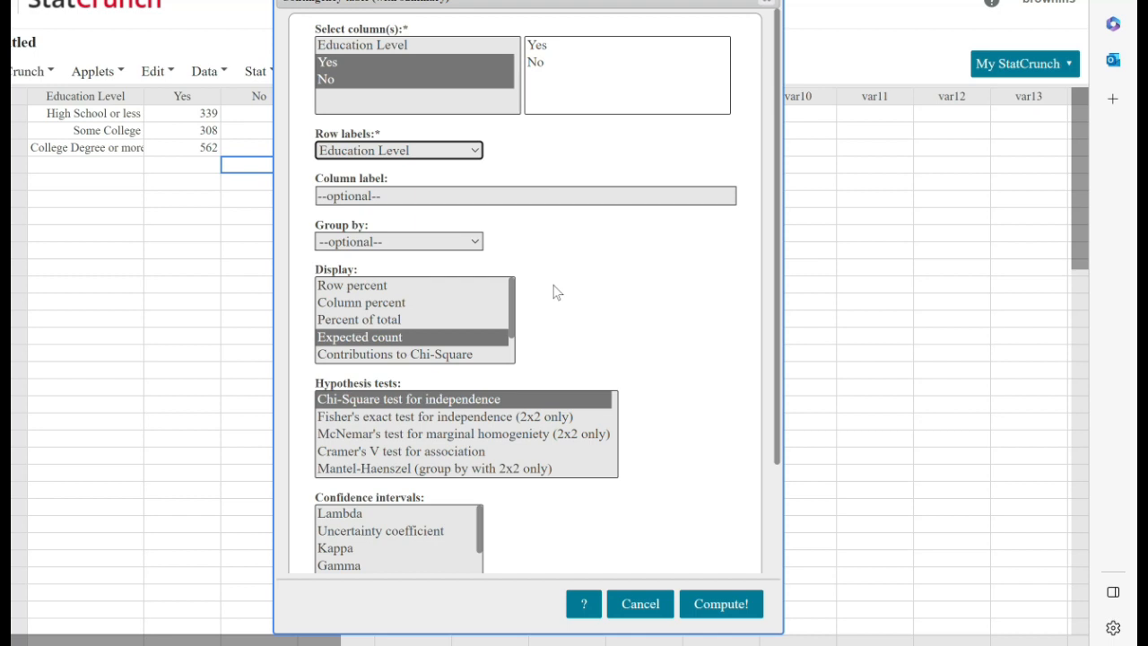
pyautogui.scroll(-2, 627, 408)
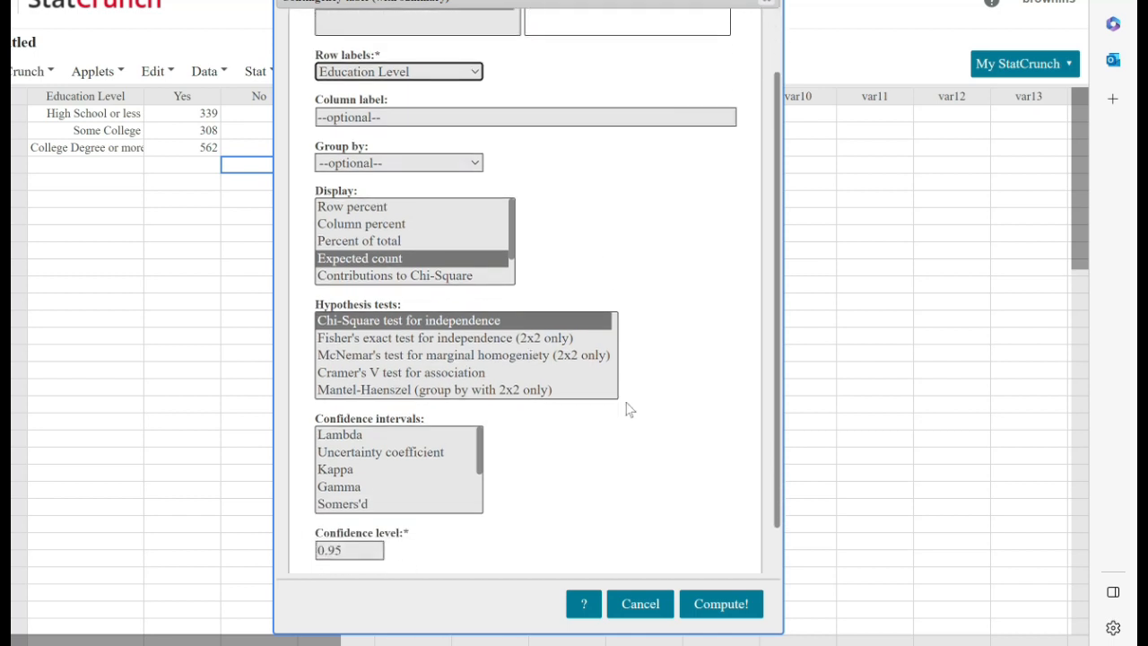
pyautogui.click(711, 610)
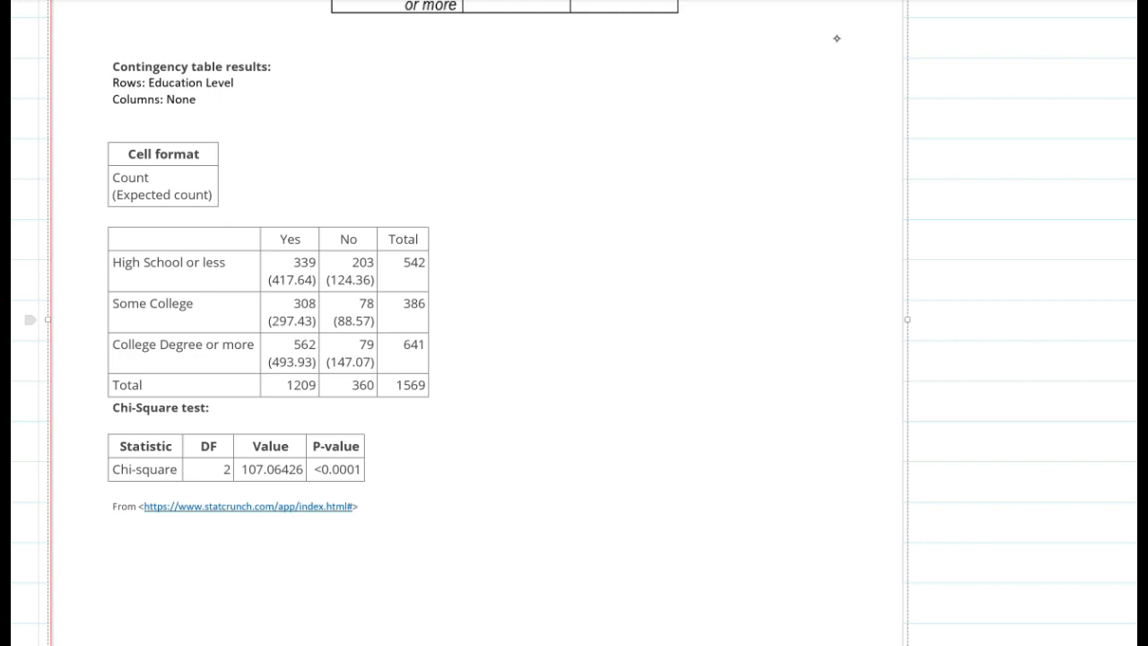
# Step: In the OneNote page, handwrite "χ² = 107.1" with the dark teal textured pen beside the pasted contingency table results
pyautogui.middleClick(477, 319)
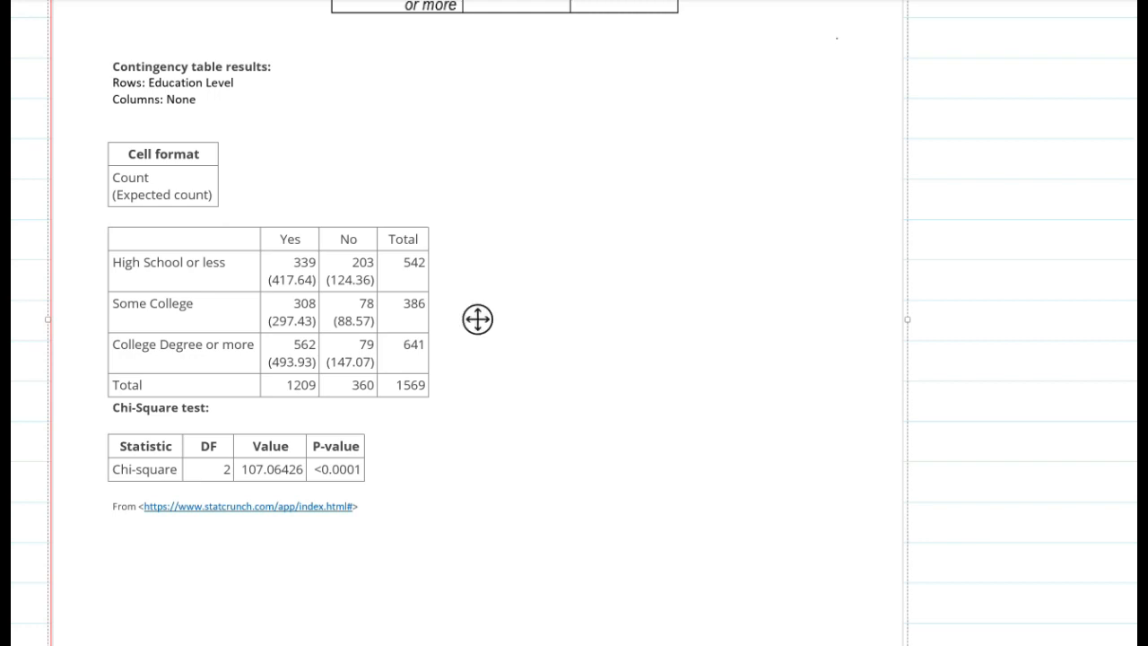
pyautogui.click(201, 1)
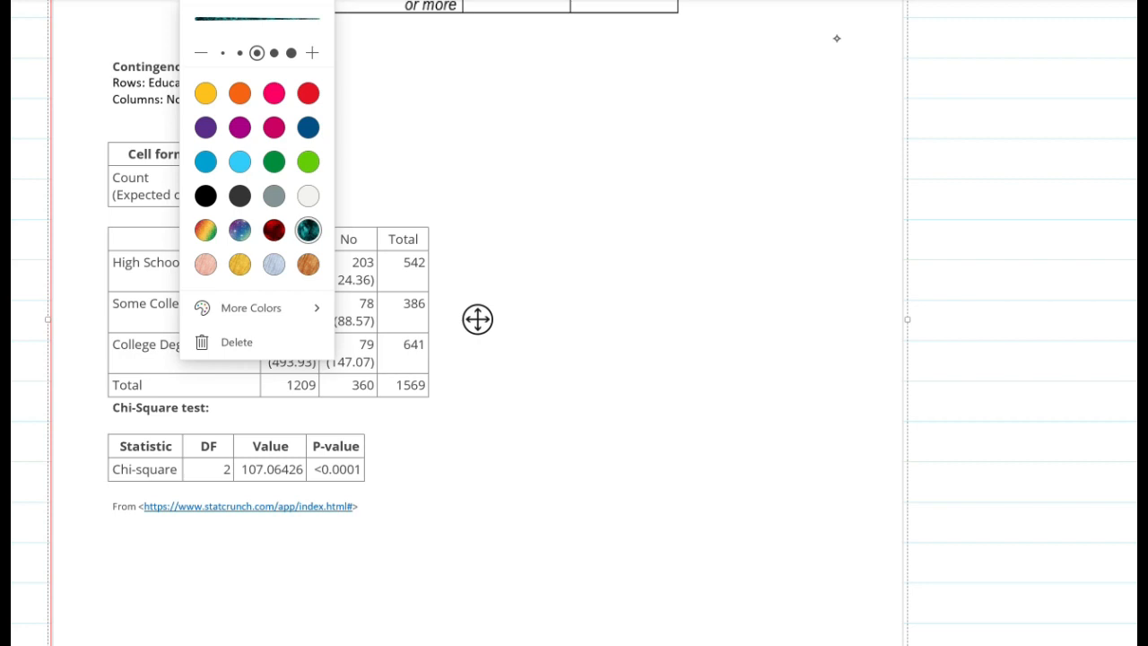
pyautogui.click(309, 230)
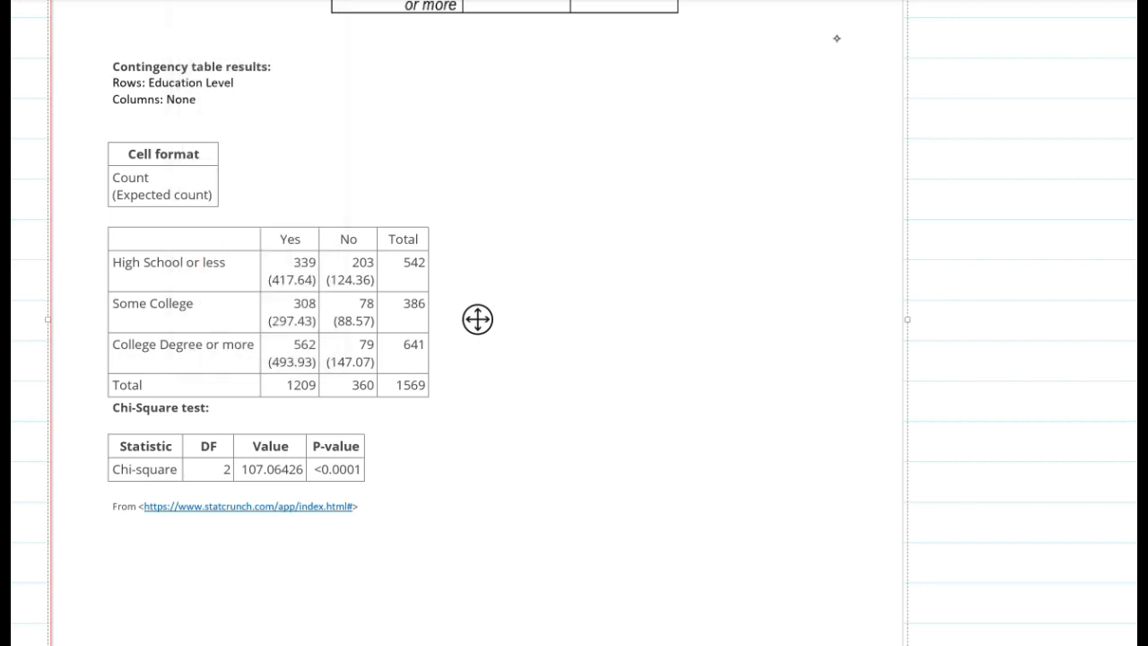
pyautogui.moveTo(549, 81); pyautogui.dragTo(569, 107)
pyautogui.moveTo(569, 79); pyautogui.dragTo(554, 109)
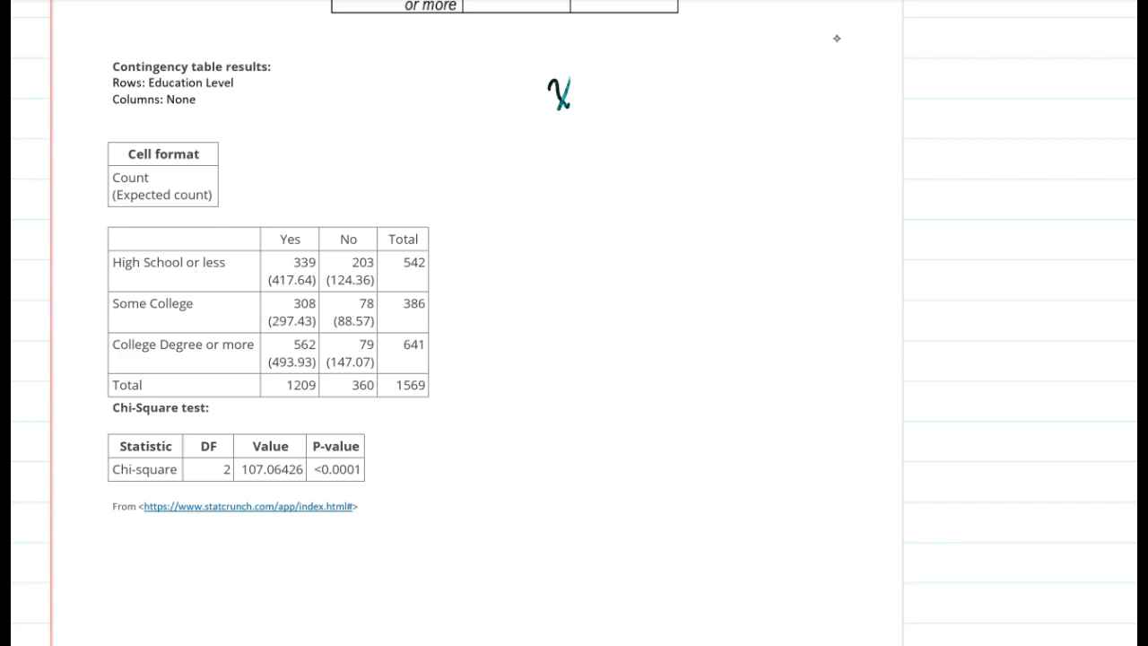
pyautogui.moveTo(571, 65); pyautogui.dragTo(574, 62)
pyautogui.moveTo(572, 66)
pyautogui.mouseDown()
pyautogui.moveTo(626, 82)
pyautogui.moveTo(627, 92)
pyautogui.mouseUp()
pyautogui.moveTo(653, 73); pyautogui.dragTo(655, 105)
pyautogui.moveTo(675, 76); pyautogui.dragTo(671, 78)
pyautogui.moveTo(691, 78)
pyautogui.mouseDown()
pyautogui.moveTo(705, 82)
pyautogui.moveTo(696, 102)
pyautogui.mouseUp()
pyautogui.click(723, 100)
pyautogui.moveTo(741, 68); pyautogui.dragTo(742, 102)
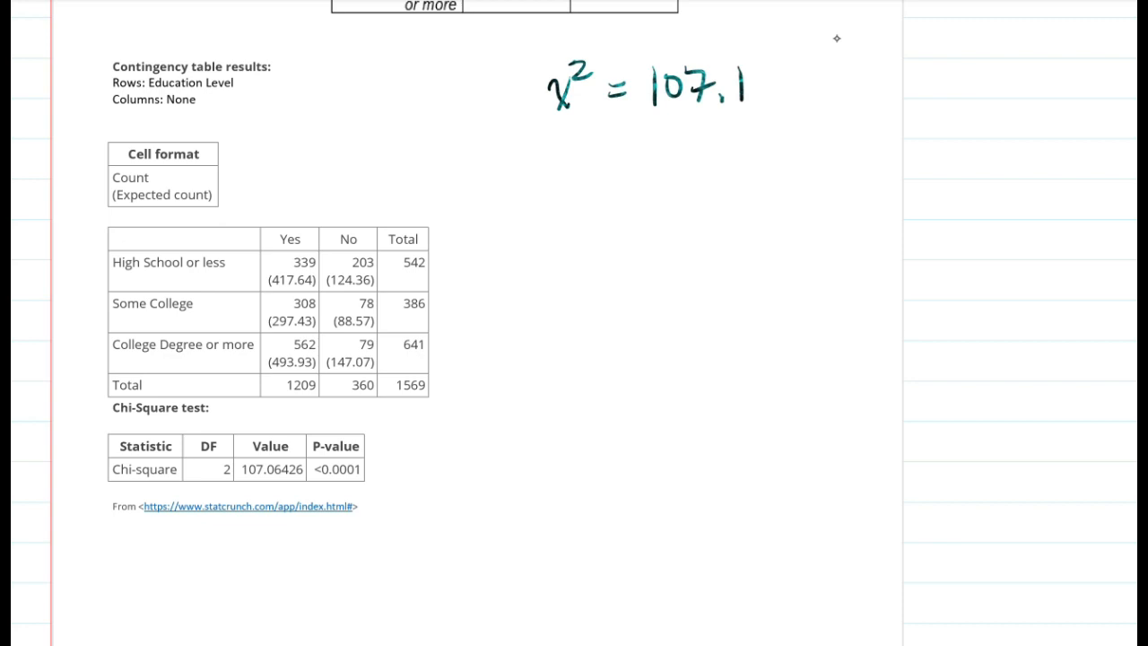
# Step: Handwrite "pvalue < 0.0001" on the same line, beyond the chi-square value
pyautogui.moveTo(842, 87)
pyautogui.mouseDown()
pyautogui.moveTo(847, 101)
pyautogui.moveTo(889, 78)
pyautogui.mouseUp()
pyautogui.moveTo(903, 81); pyautogui.dragTo(919, 97)
pyautogui.moveTo(926, 79); pyautogui.dragTo(945, 95)
pyautogui.moveTo(948, 87); pyautogui.dragTo(971, 89)
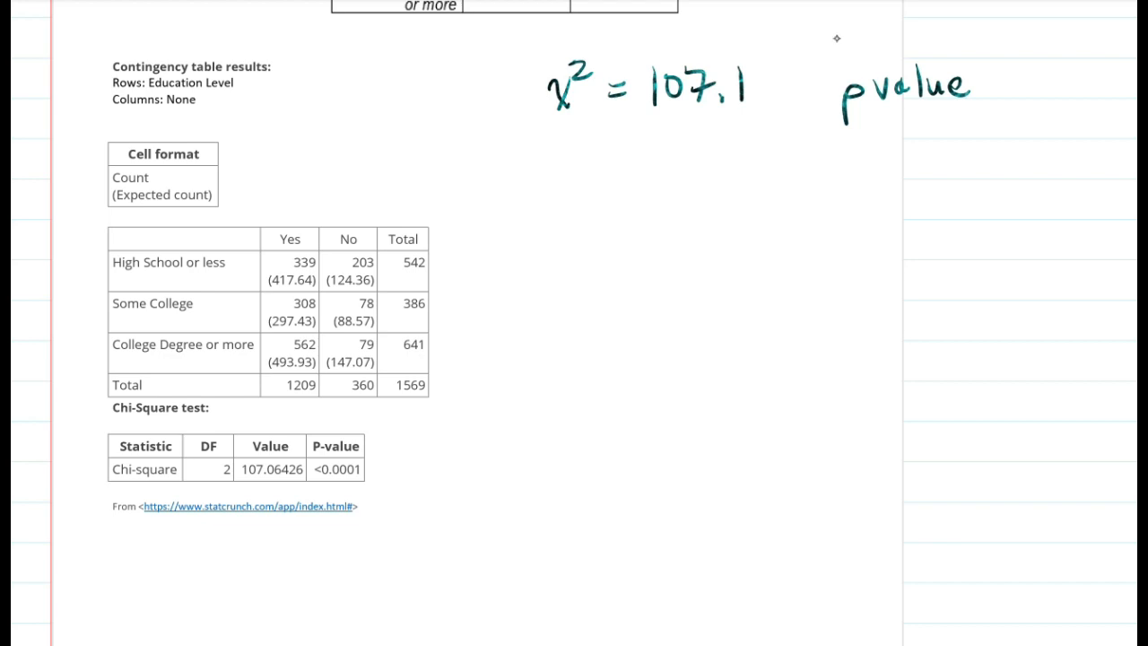
pyautogui.moveTo(907, 112)
pyautogui.mouseDown()
pyautogui.moveTo(892, 123)
pyautogui.moveTo(916, 130)
pyautogui.mouseUp()
pyautogui.moveTo(938, 108); pyautogui.dragTo(937, 109)
pyautogui.click(962, 126)
pyautogui.moveTo(947, 108)
pyautogui.mouseDown()
pyautogui.moveTo(929, 130)
pyautogui.moveTo(979, 111)
pyautogui.mouseUp()
pyautogui.moveTo(1008, 109); pyautogui.dragTo(1061, 131)
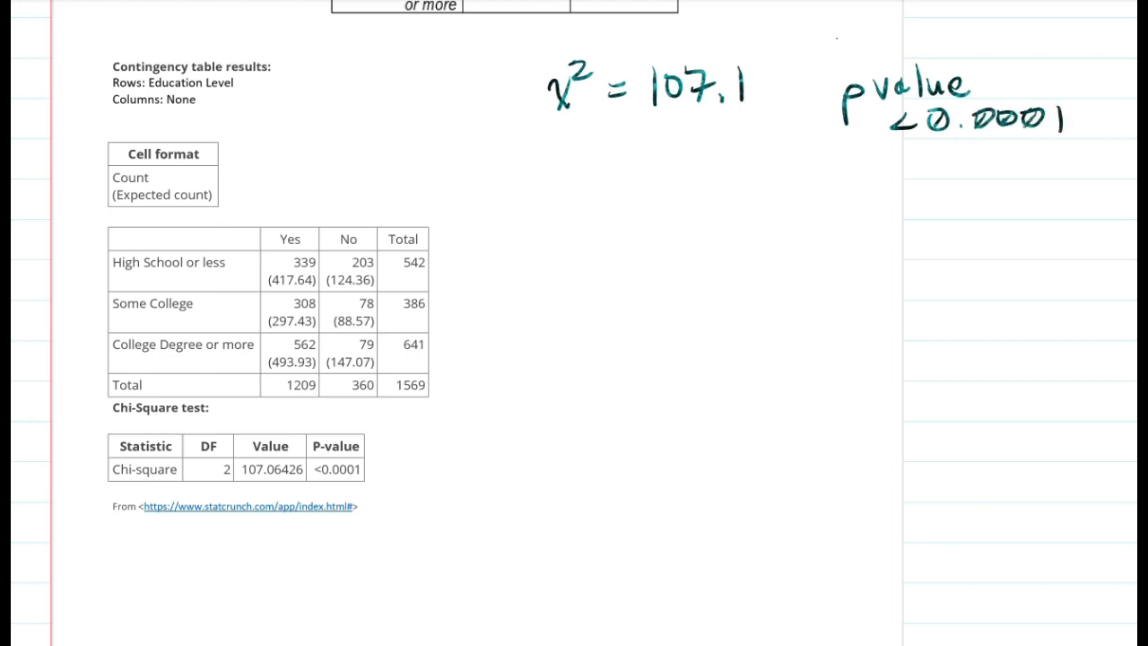
# Step: Handwrite the heading "Decision" beneath the chi-square value beside the contingency table results
pyautogui.moveTo(542, 188); pyautogui.dragTo(541, 217)
pyautogui.moveTo(544, 188)
pyautogui.mouseDown()
pyautogui.moveTo(543, 217)
pyautogui.moveTo(601, 215)
pyautogui.mouseUp()
pyautogui.moveTo(624, 199)
pyautogui.mouseDown()
pyautogui.moveTo(624, 214)
pyautogui.moveTo(671, 214)
pyautogui.mouseUp()
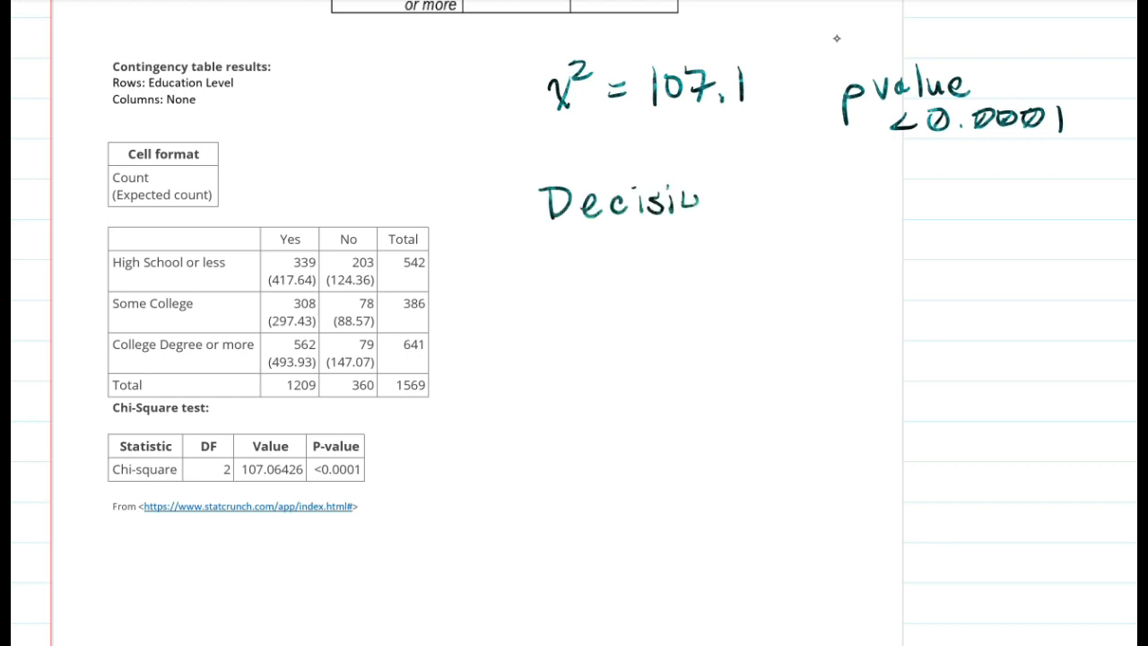
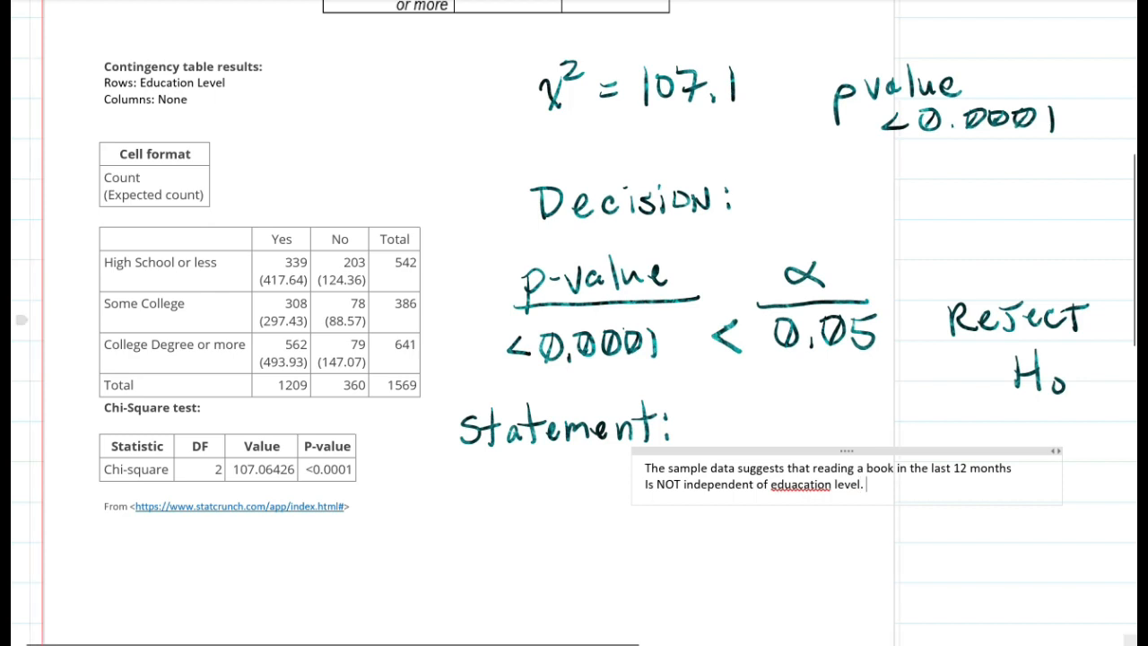
# Step: Remove the extra "a" from "eduacation" in the typed conclusion next to "Statement:"
pyautogui.click(798, 485)
pyautogui.press('BackSpace')
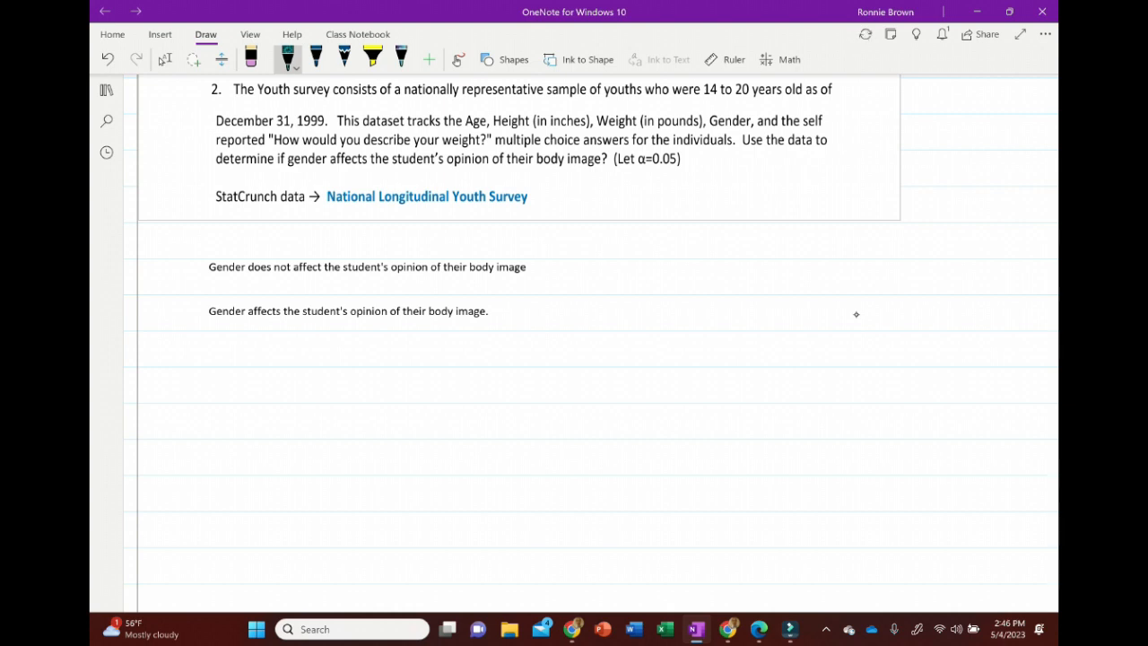
# Step: Handwrite the labels "H₀:" and "Hₐ:" in front of the two typed hypotheses about gender and body image
pyautogui.moveTo(163, 246)
pyautogui.mouseDown()
pyautogui.moveTo(165, 279)
pyautogui.moveTo(183, 263)
pyautogui.moveTo(188, 282)
pyautogui.moveTo(196, 271)
pyautogui.mouseUp()
pyautogui.click(205, 255)
pyautogui.moveTo(159, 296); pyautogui.dragTo(158, 328)
pyautogui.moveTo(157, 313)
pyautogui.mouseDown()
pyautogui.moveTo(174, 310)
pyautogui.moveTo(174, 330)
pyautogui.mouseUp()
pyautogui.moveTo(180, 330); pyautogui.dragTo(191, 330)
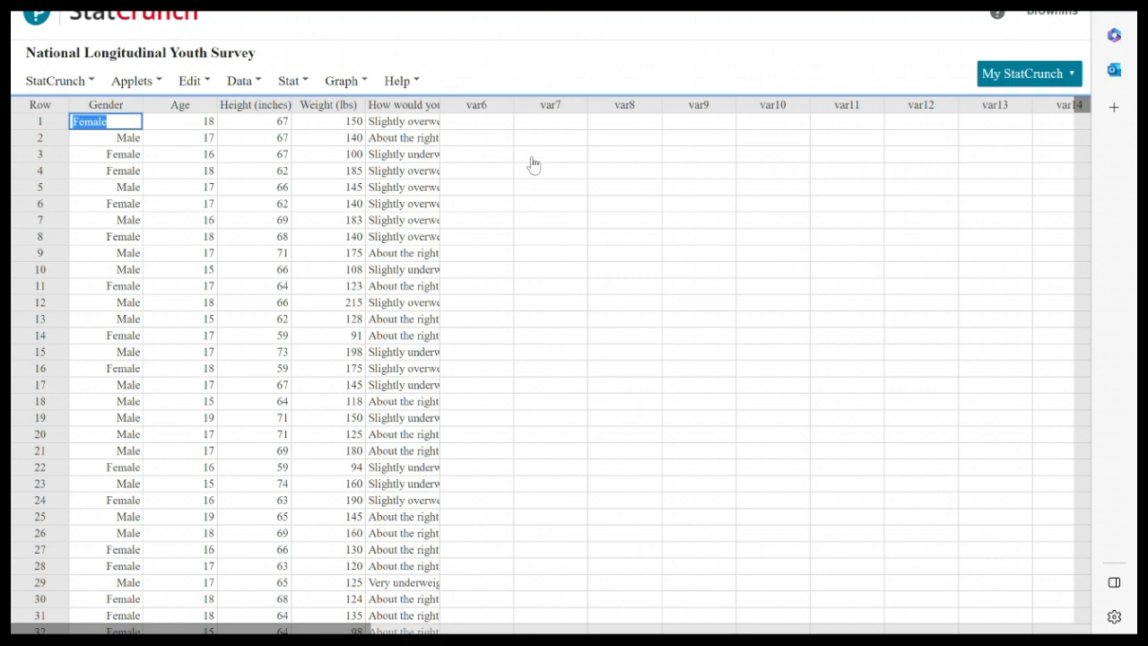
# Step: In StatCrunch, start a contingency table with data, using Gender for the rows and "How would you describe your weight?" for the columns
pyautogui.click(303, 79)
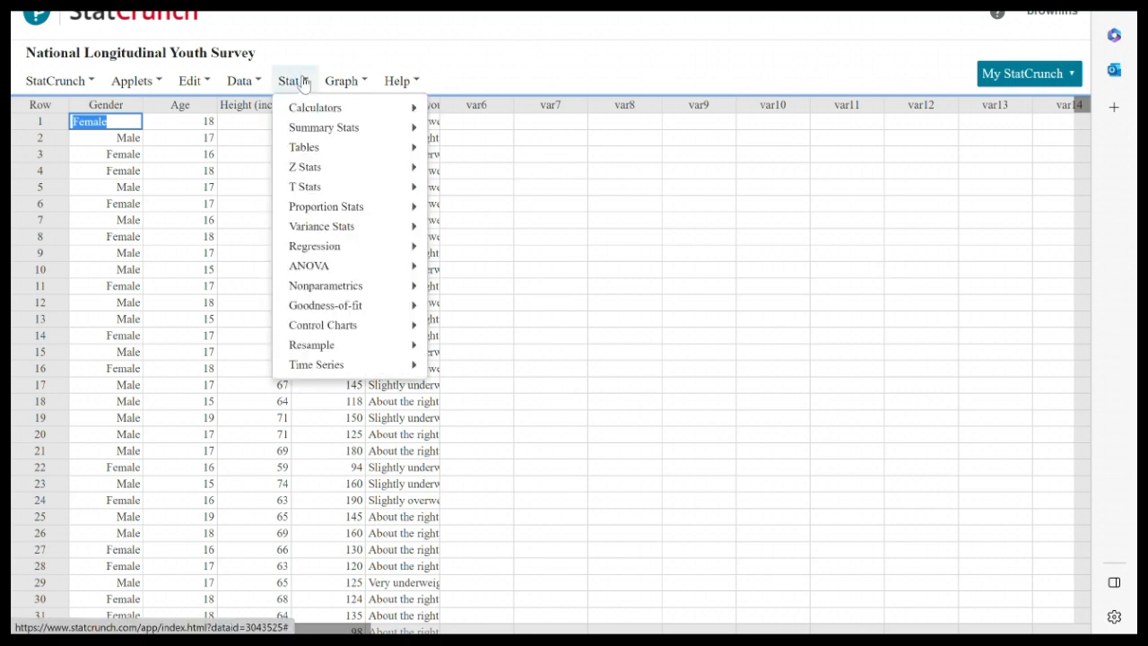
pyautogui.moveTo(306, 153)
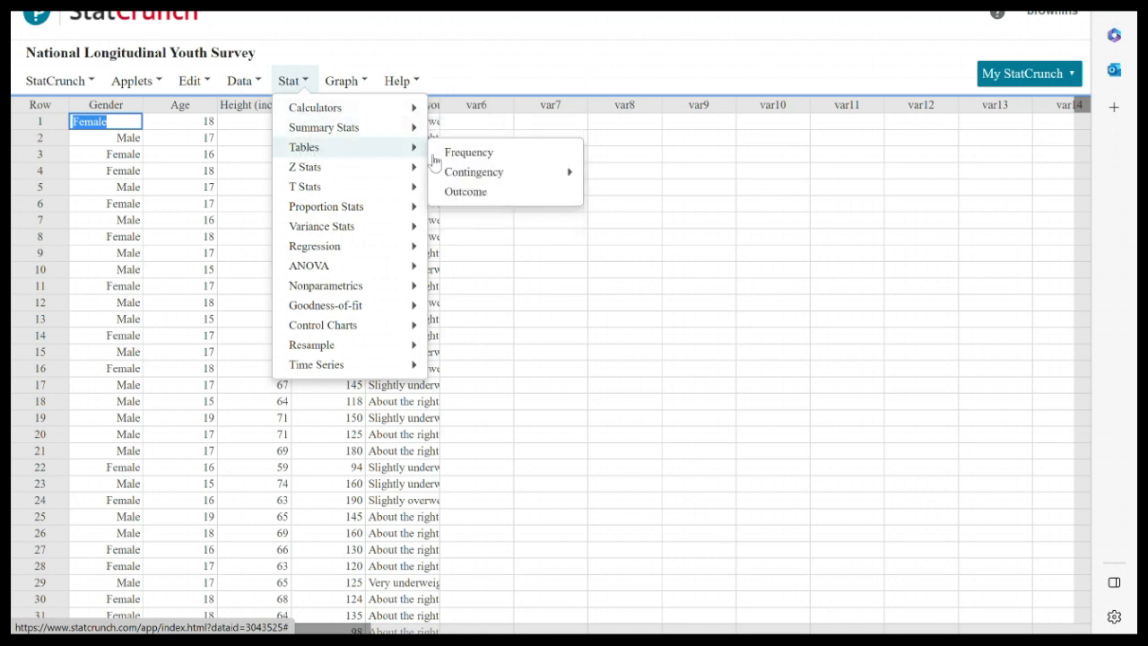
pyautogui.moveTo(491, 179)
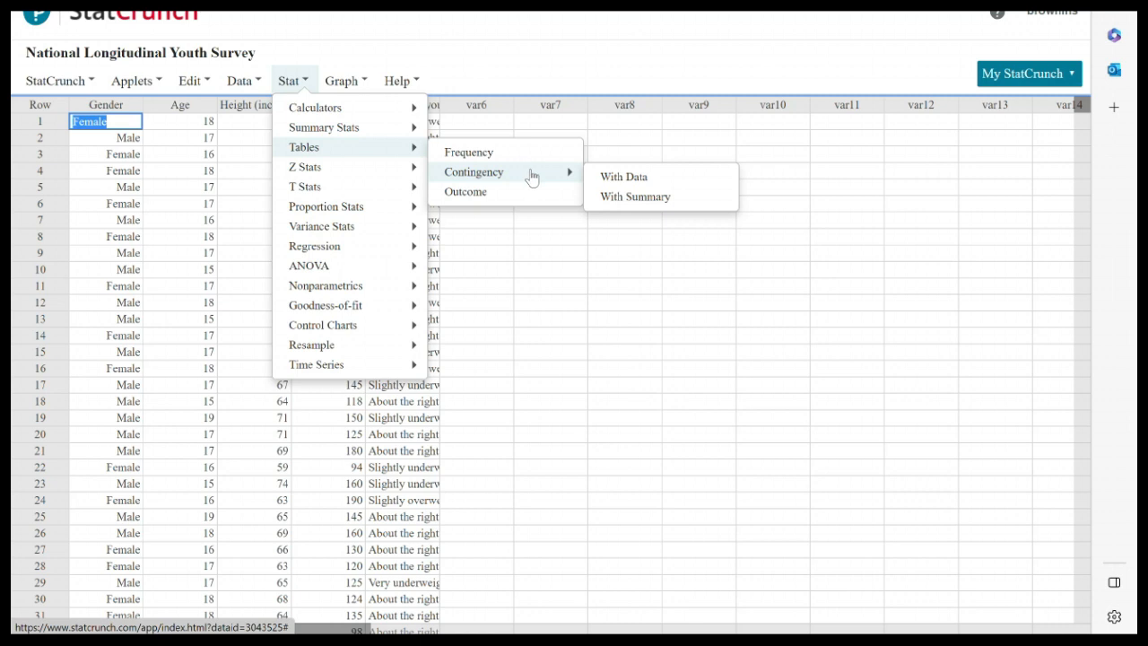
pyautogui.click(624, 178)
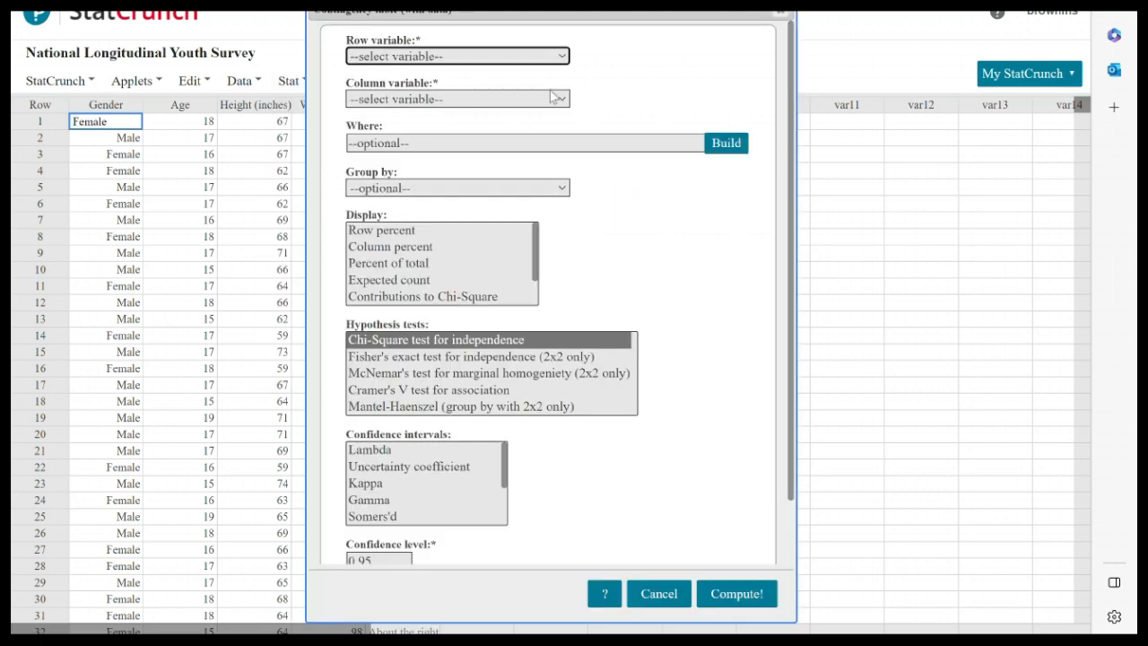
pyautogui.click(554, 57)
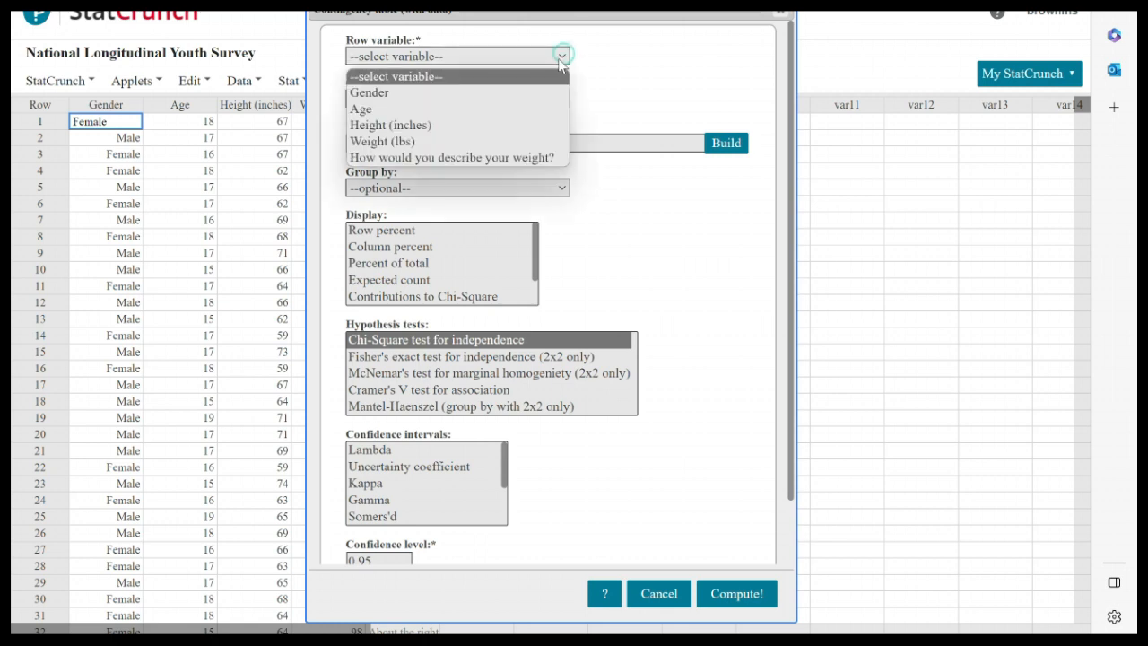
pyautogui.click(518, 93)
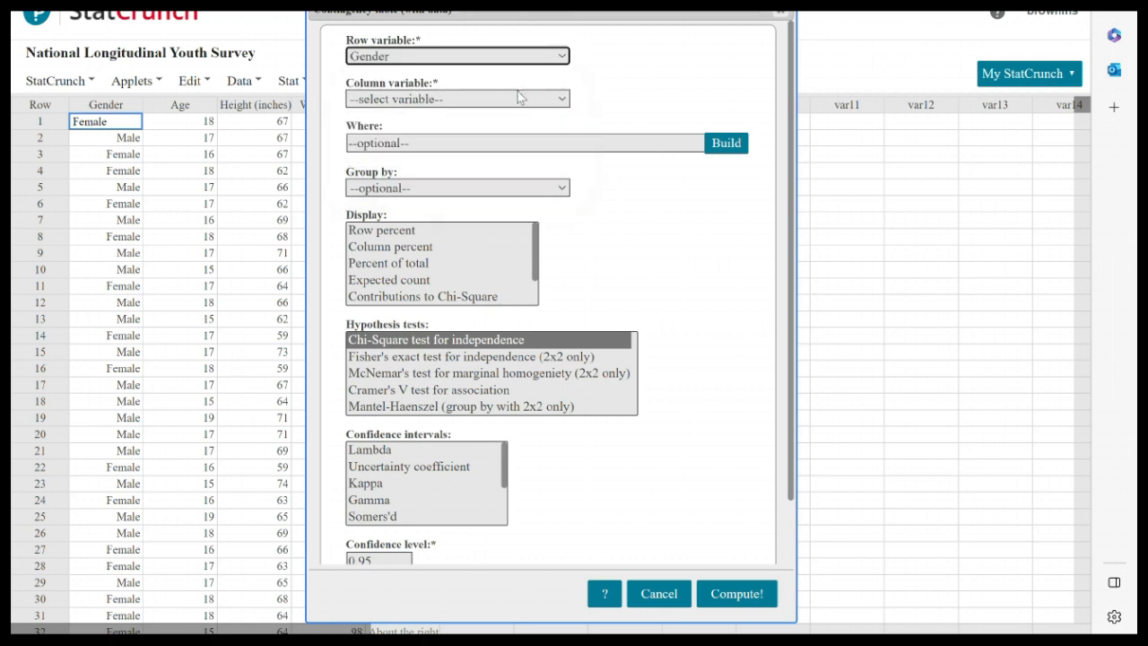
pyautogui.click(518, 98)
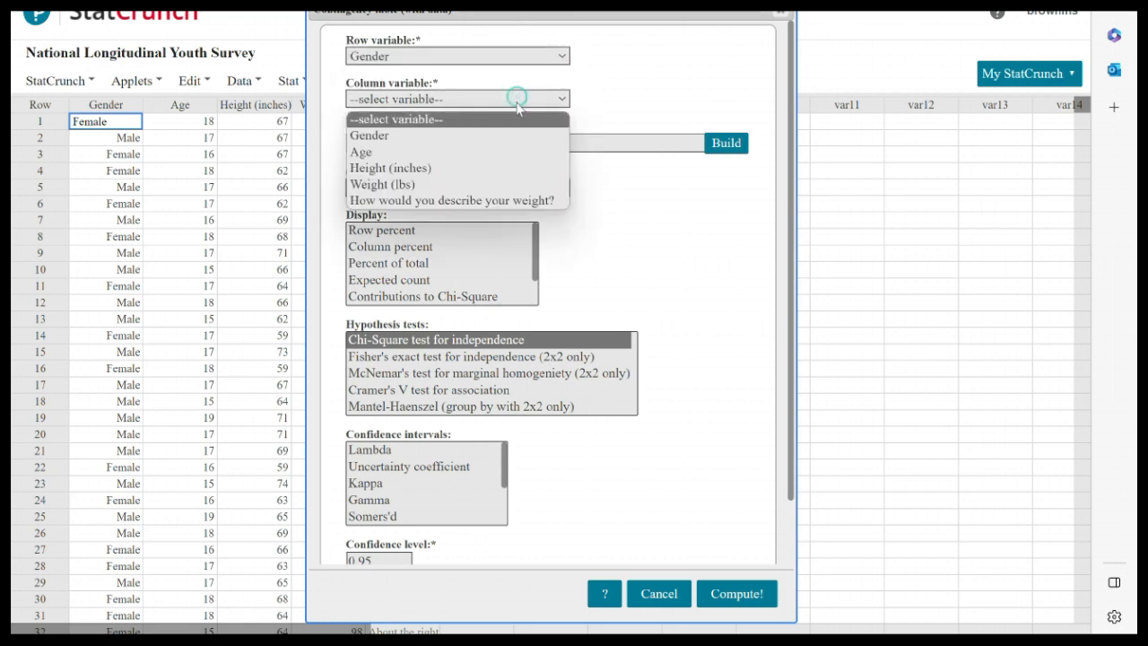
pyautogui.click(496, 201)
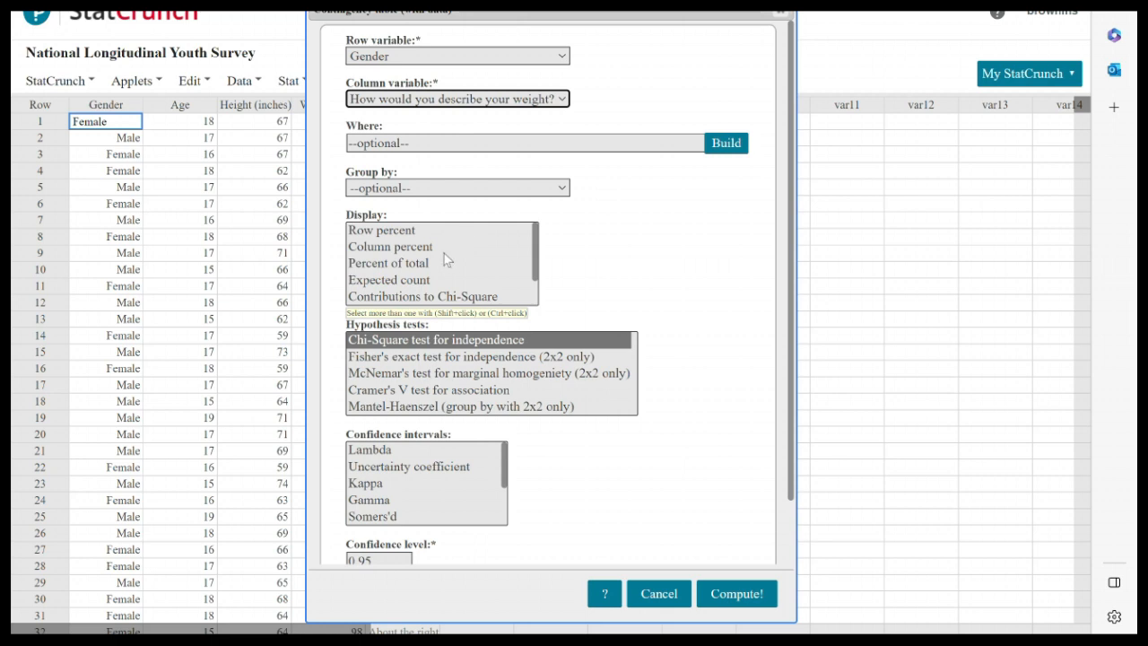
# Step: Display the expected count and compute the contingency table with the chi-square test for independence
pyautogui.click(425, 282)
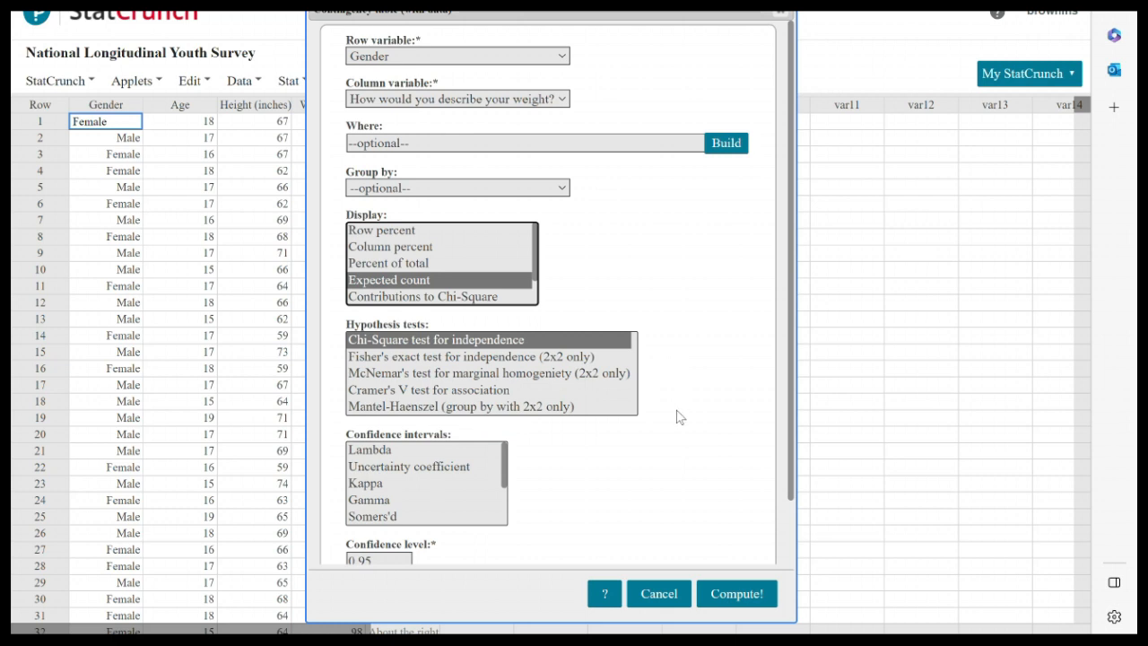
pyautogui.scroll(-2, 677, 416)
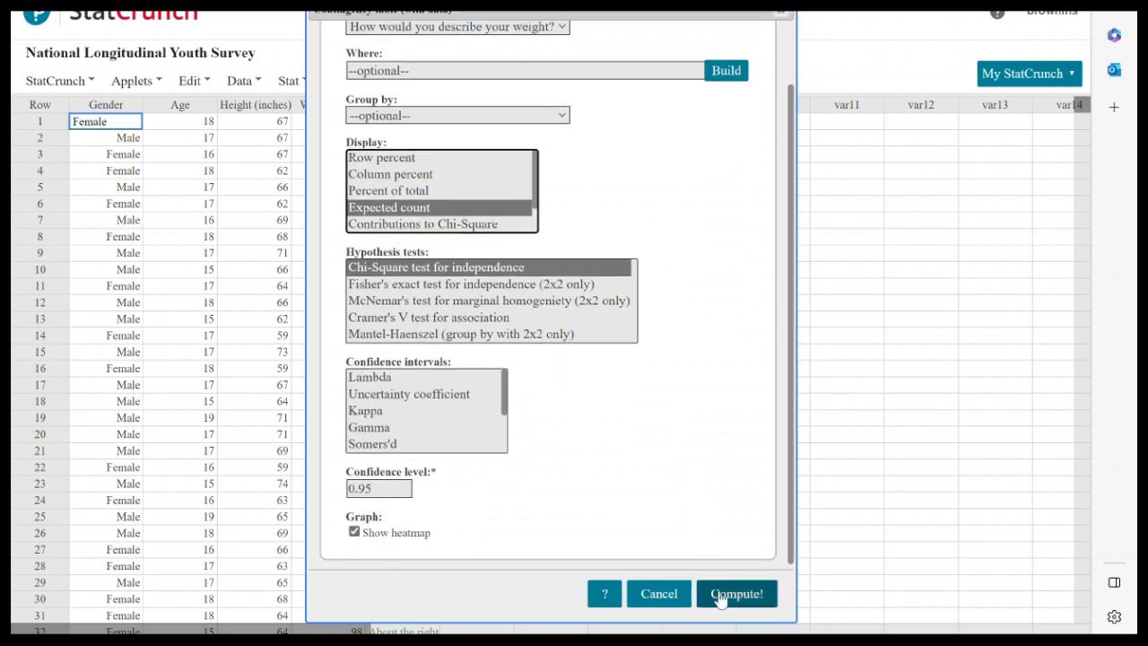
pyautogui.click(720, 596)
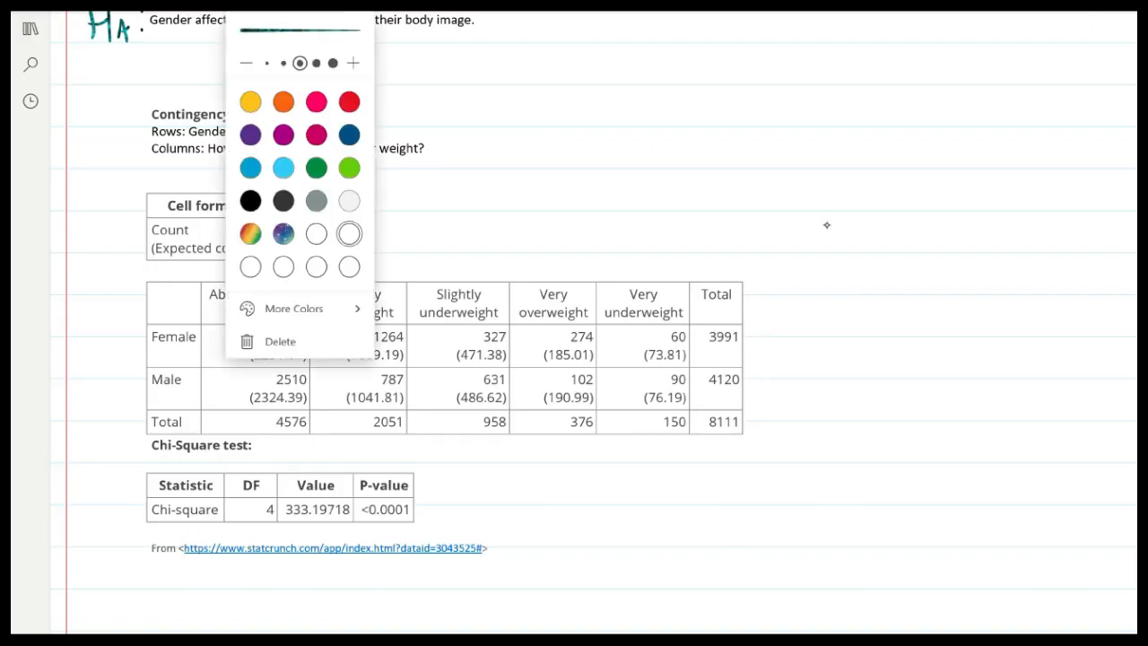
# Step: In the OneNote page, circle the chi-square value and the P-value in the pasted test results with the dark teal textured pen
pyautogui.click(827, 225)
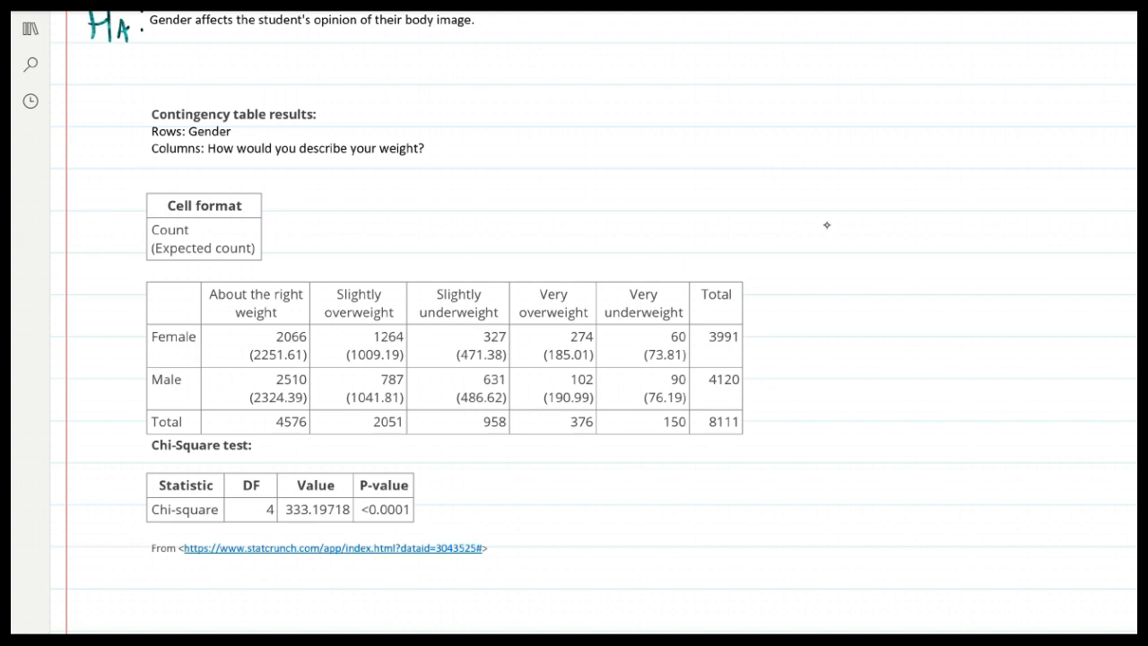
pyautogui.moveTo(323, 494)
pyautogui.mouseDown()
pyautogui.moveTo(285, 496)
pyautogui.moveTo(309, 526)
pyautogui.moveTo(357, 511)
pyautogui.moveTo(318, 494)
pyautogui.mouseUp()
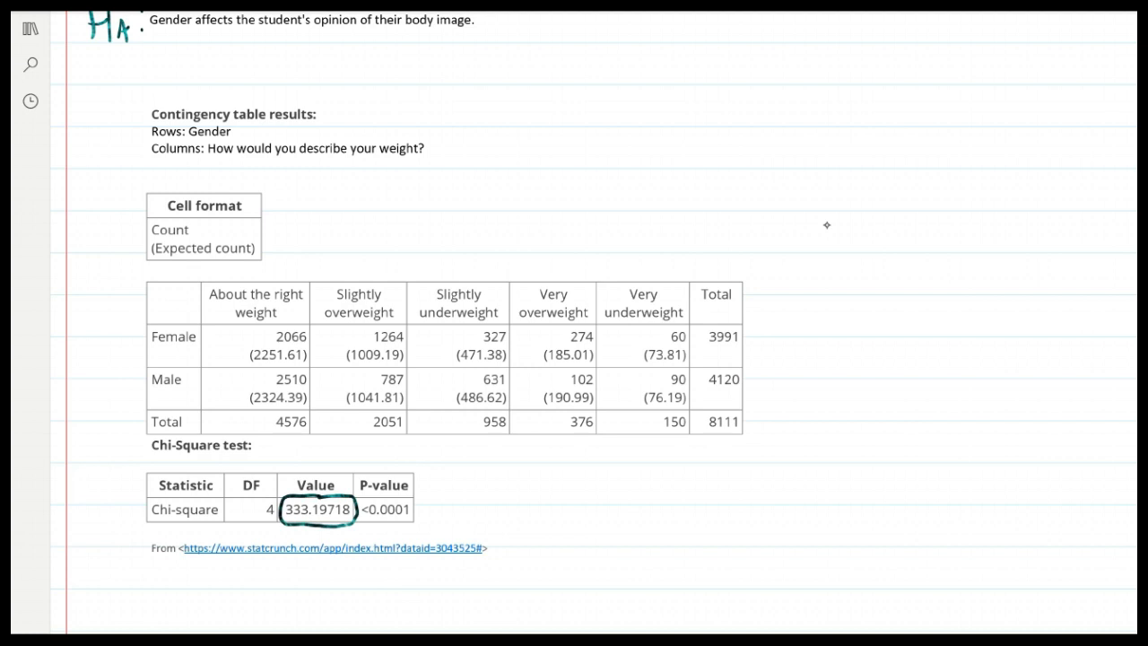
pyautogui.moveTo(359, 494)
pyautogui.mouseDown()
pyautogui.moveTo(409, 492)
pyautogui.moveTo(359, 500)
pyautogui.mouseUp()
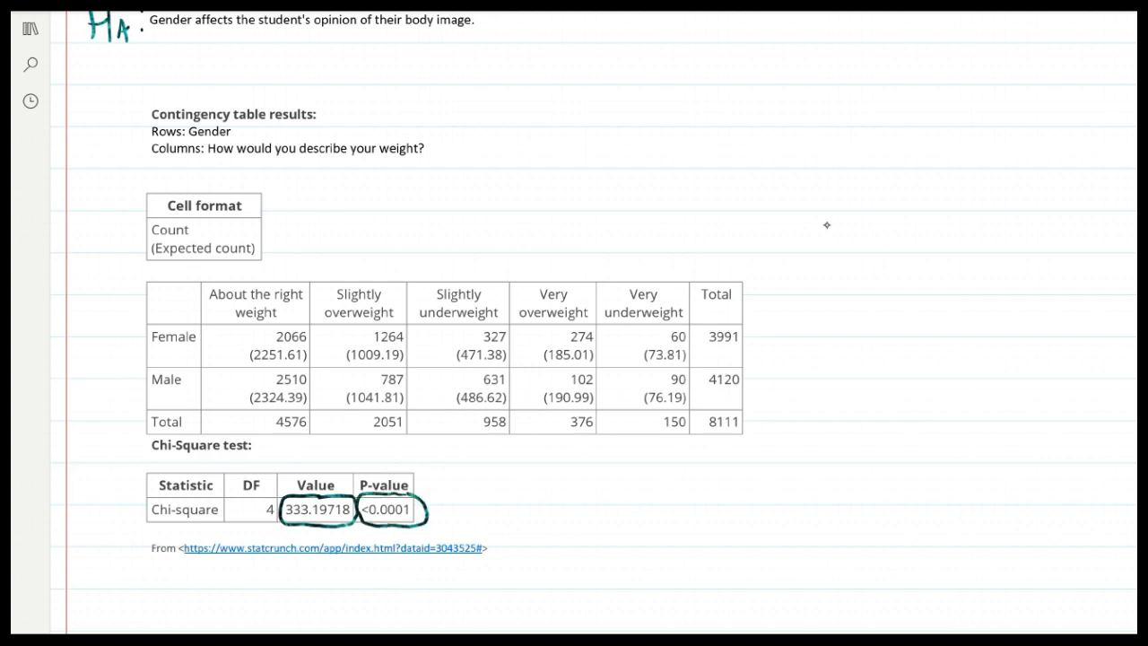
# Step: Handwrite the heading "Decision:" in the blank area beside the Chi-Square test table
pyautogui.scroll(-2, 826, 225)
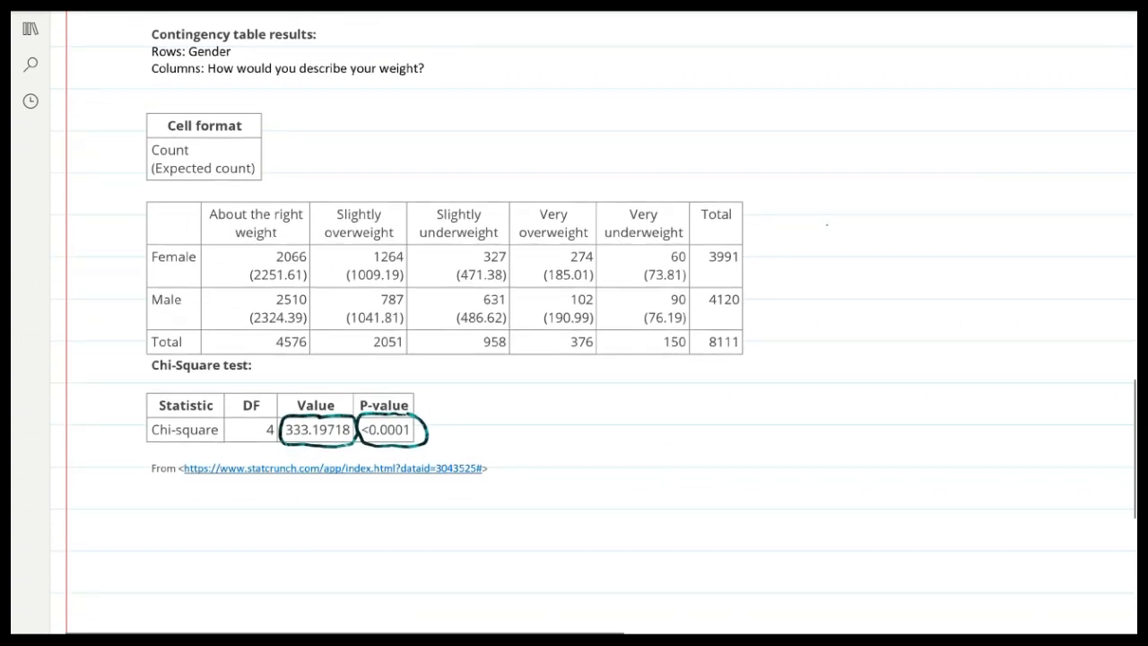
pyautogui.moveTo(591, 392)
pyautogui.mouseDown()
pyautogui.moveTo(592, 425)
pyautogui.moveTo(648, 421)
pyautogui.mouseUp()
pyautogui.moveTo(660, 402)
pyautogui.mouseDown()
pyautogui.moveTo(660, 419)
pyautogui.moveTo(674, 421)
pyautogui.moveTo(711, 407)
pyautogui.mouseUp()
pyautogui.moveTo(722, 403); pyautogui.dragTo(735, 418)
pyautogui.moveTo(748, 404); pyautogui.dragTo(748, 405)
pyautogui.moveTo(748, 414); pyautogui.dragTo(747, 417)
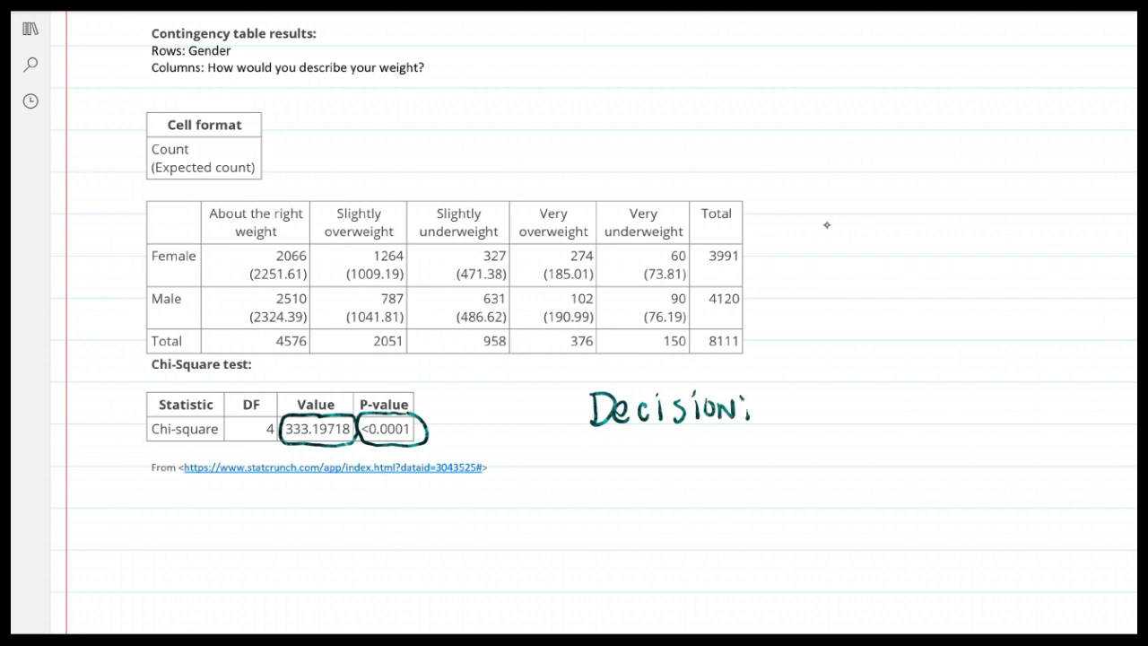
# Step: Under the Decision heading, handwrite "p-value", underline it, and write 0.0001 beneath the line
pyautogui.moveTo(608, 454); pyautogui.dragTo(639, 461)
pyautogui.moveTo(646, 452); pyautogui.dragTo(683, 466)
pyautogui.moveTo(690, 437); pyautogui.dragTo(693, 466)
pyautogui.moveTo(699, 454); pyautogui.dragTo(735, 467)
pyautogui.moveTo(596, 481); pyautogui.dragTo(757, 470)
pyautogui.moveTo(631, 492); pyautogui.dragTo(633, 490)
pyautogui.click(646, 509)
pyautogui.moveTo(667, 493)
pyautogui.mouseDown()
pyautogui.moveTo(678, 511)
pyautogui.moveTo(716, 515)
pyautogui.mouseUp()
# Step: Handwrite an underlined "α" beside the p-value with 0.05 beneath it
pyautogui.moveTo(867, 437)
pyautogui.mouseDown()
pyautogui.moveTo(857, 455)
pyautogui.moveTo(912, 467)
pyautogui.mouseUp()
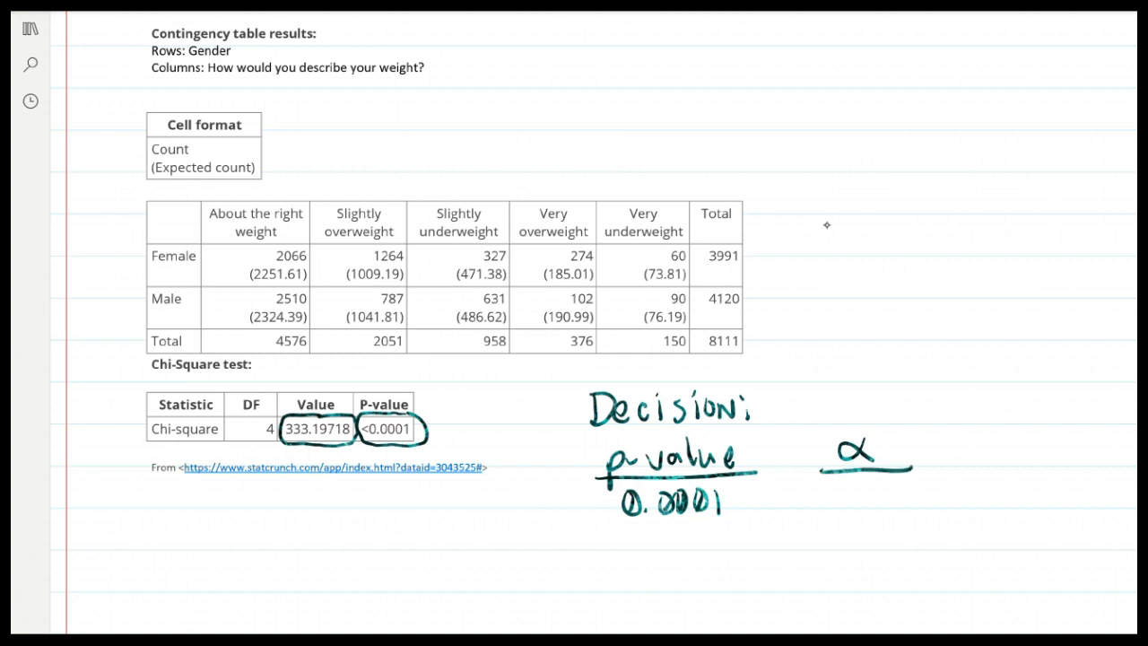
pyautogui.moveTo(841, 492)
pyautogui.mouseDown()
pyautogui.moveTo(835, 513)
pyautogui.moveTo(845, 489)
pyautogui.moveTo(886, 513)
pyautogui.moveTo(894, 494)
pyautogui.moveTo(882, 488)
pyautogui.mouseUp()
pyautogui.click(865, 511)
pyautogui.moveTo(901, 489)
pyautogui.mouseDown()
pyautogui.moveTo(920, 507)
pyautogui.moveTo(898, 513)
pyautogui.mouseUp()
pyautogui.moveTo(901, 486); pyautogui.dragTo(921, 484)
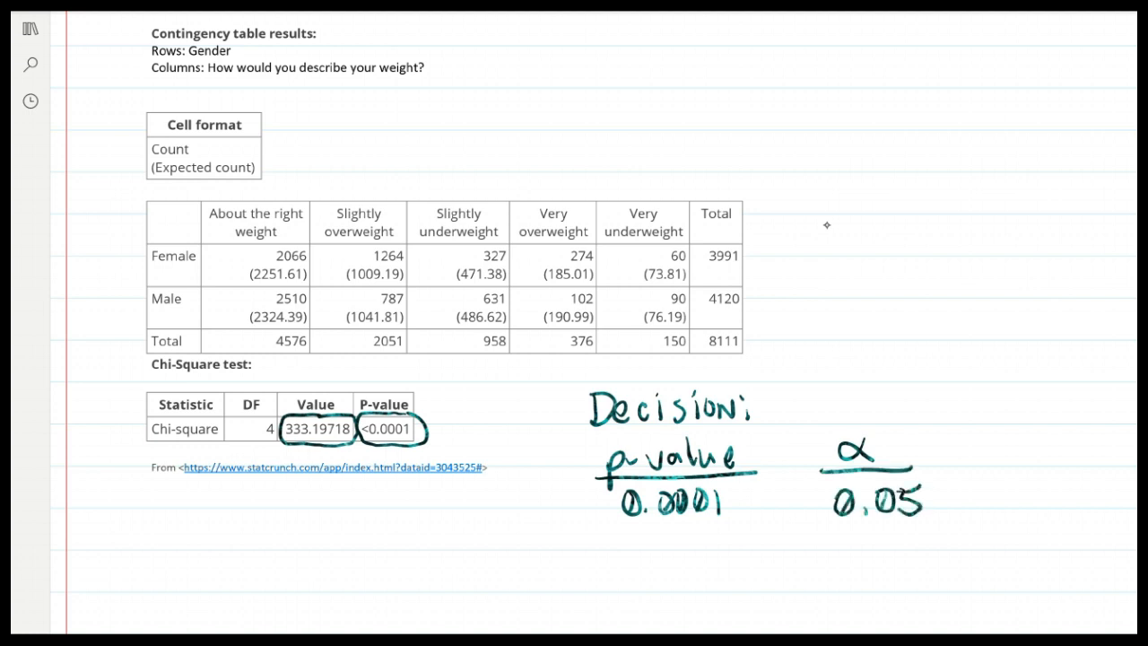
# Step: Handwrite "<" between 0.0001 and 0.05, and "→ Reject H₀" below the comparison
pyautogui.moveTo(801, 496); pyautogui.dragTo(800, 514)
pyautogui.moveTo(679, 562)
pyautogui.mouseDown()
pyautogui.moveTo(736, 561)
pyautogui.moveTo(728, 576)
pyautogui.moveTo(763, 579)
pyautogui.mouseUp()
pyautogui.moveTo(759, 550)
pyautogui.mouseDown()
pyautogui.moveTo(779, 579)
pyautogui.moveTo(807, 577)
pyautogui.mouseUp()
pyautogui.moveTo(832, 544)
pyautogui.mouseDown()
pyautogui.moveTo(813, 575)
pyautogui.moveTo(857, 570)
pyautogui.mouseUp()
pyautogui.moveTo(888, 547)
pyautogui.mouseDown()
pyautogui.moveTo(878, 570)
pyautogui.moveTo(896, 541)
pyautogui.moveTo(933, 574)
pyautogui.mouseUp()
pyautogui.moveTo(931, 558)
pyautogui.mouseDown()
pyautogui.moveTo(953, 554)
pyautogui.moveTo(950, 574)
pyautogui.mouseUp()
pyautogui.moveTo(972, 554); pyautogui.dragTo(970, 556)
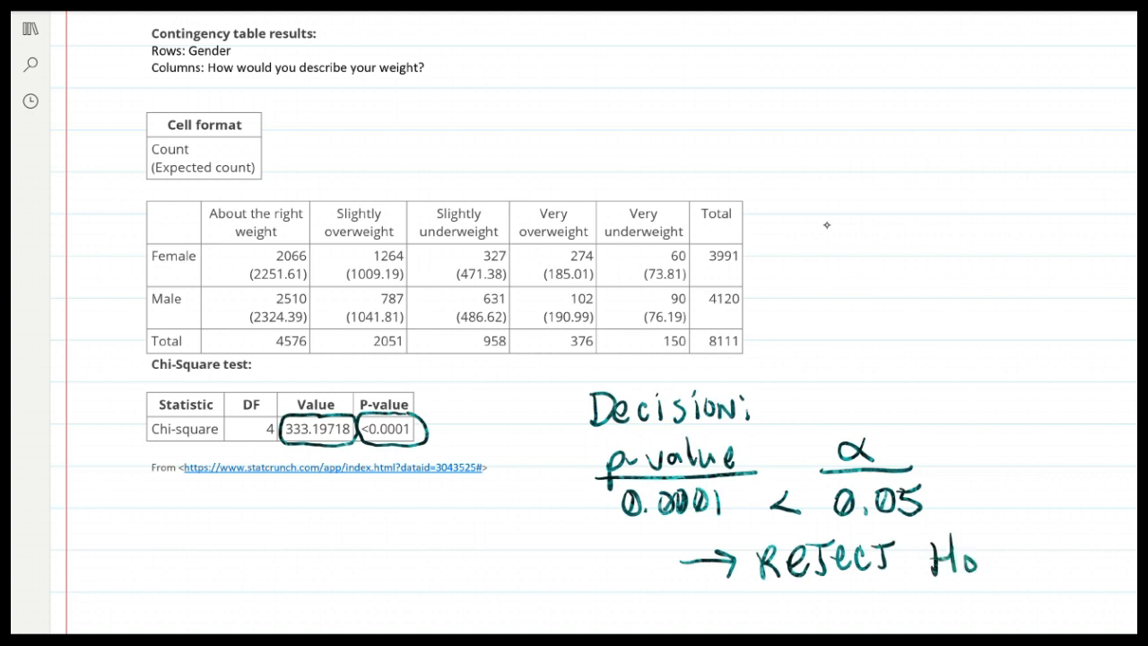
# Step: Below the test results, enter the conclusion "The sample data suggest that gender affects the student's opinion of their body image."
pyautogui.scroll(-2, 825, 225)
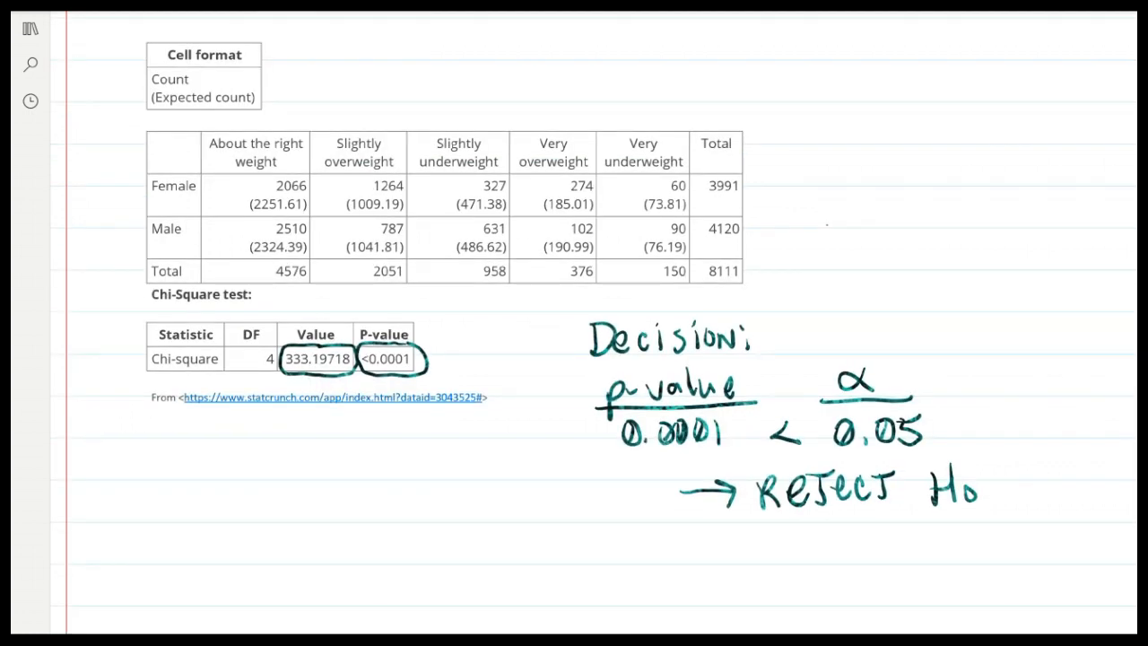
pyautogui.click(152, 549)
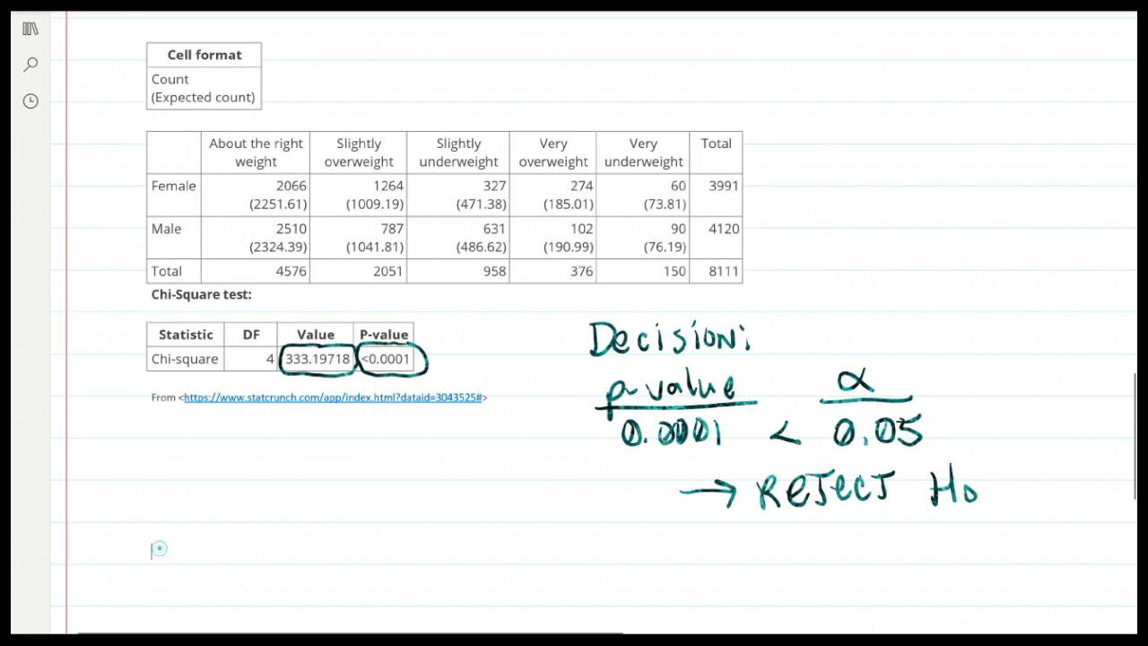
pyautogui.write('he sample ')
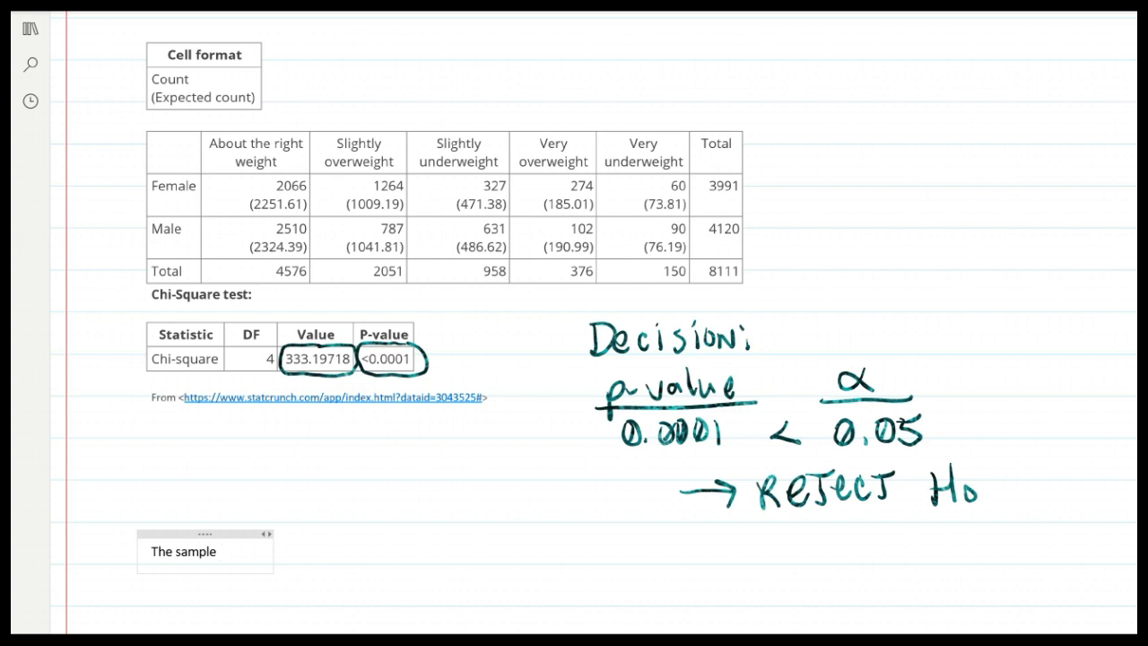
pyautogui.write('data sug')
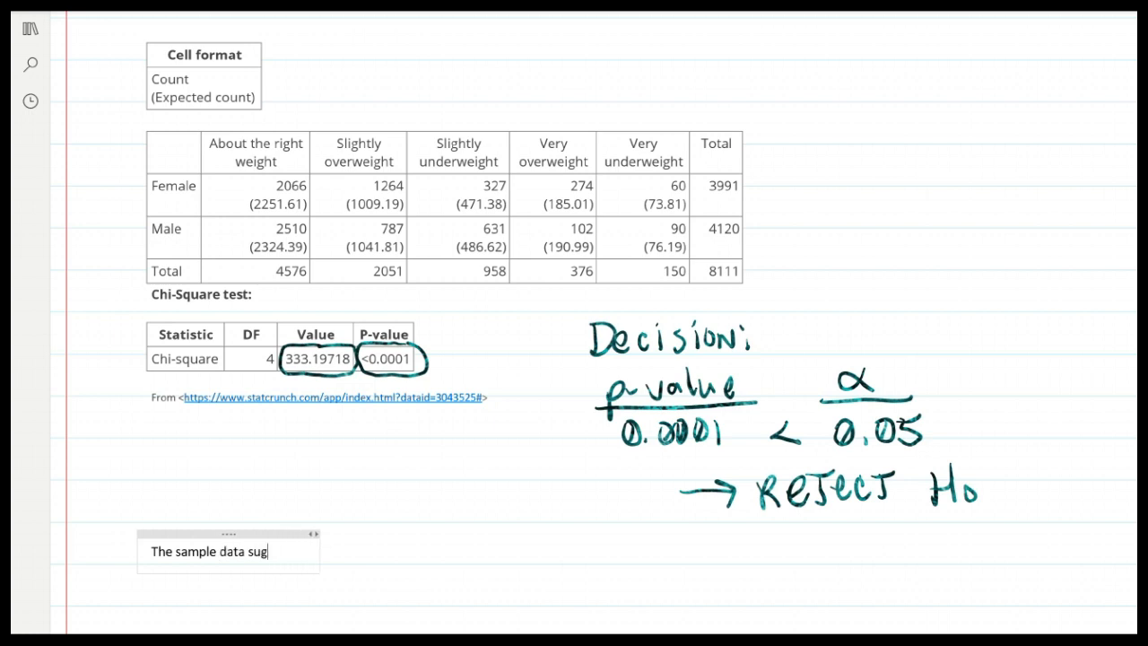
pyautogui.write('gest that gend')
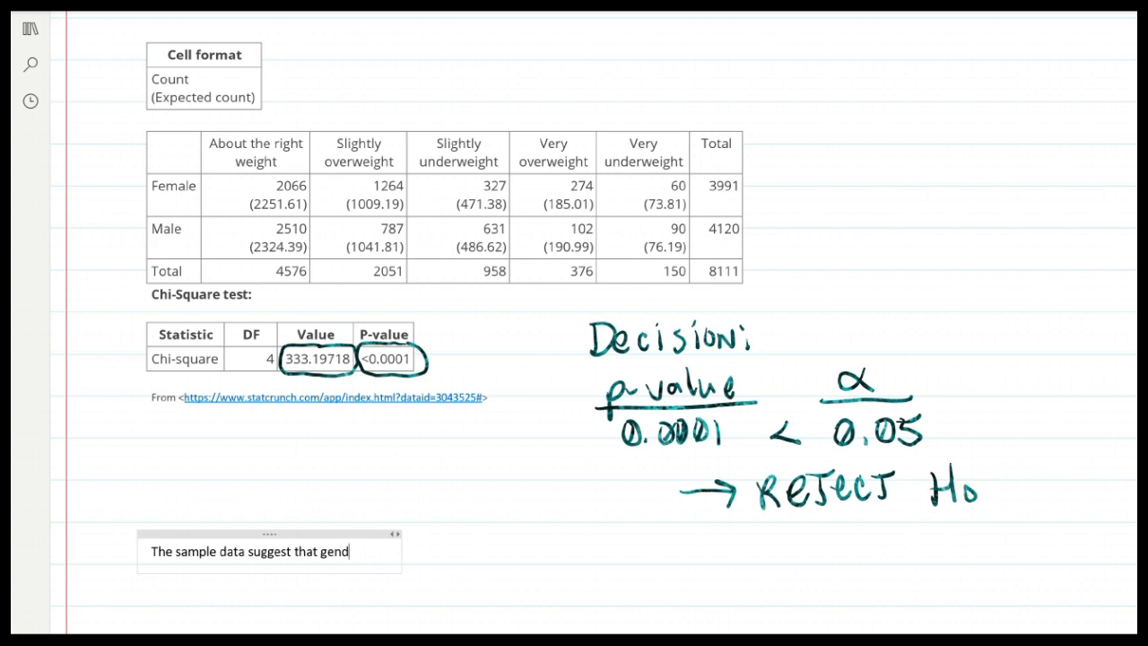
pyautogui.write('er affe')
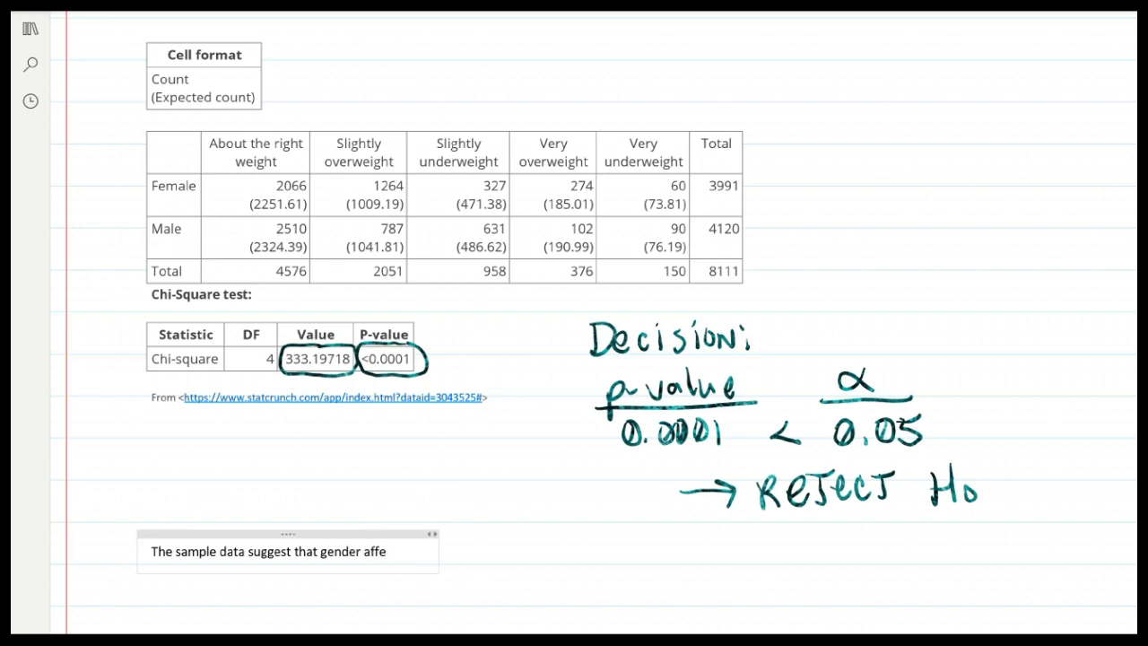
pyautogui.write('cts the student')
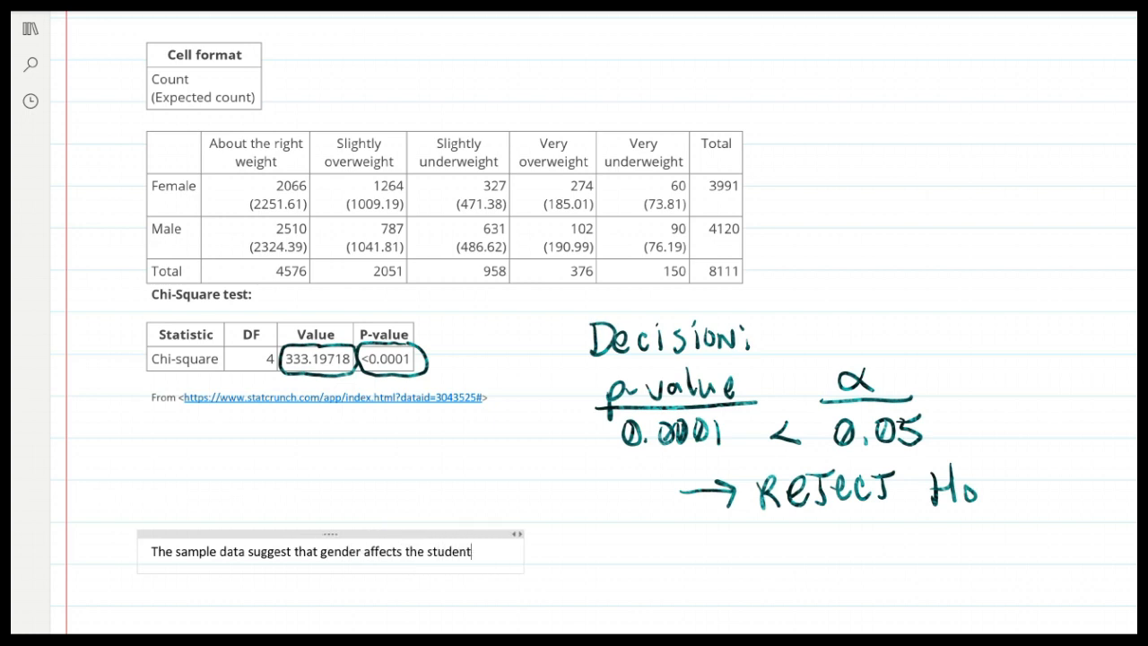
pyautogui.write("'s opinio")
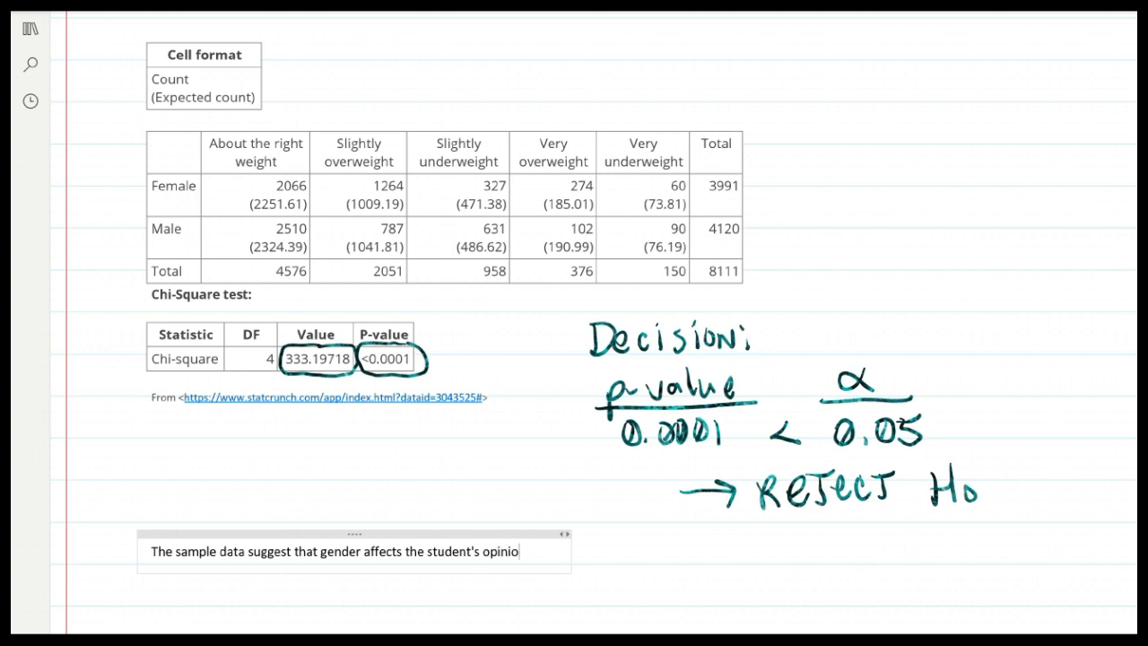
pyautogui.write('n of their bo')
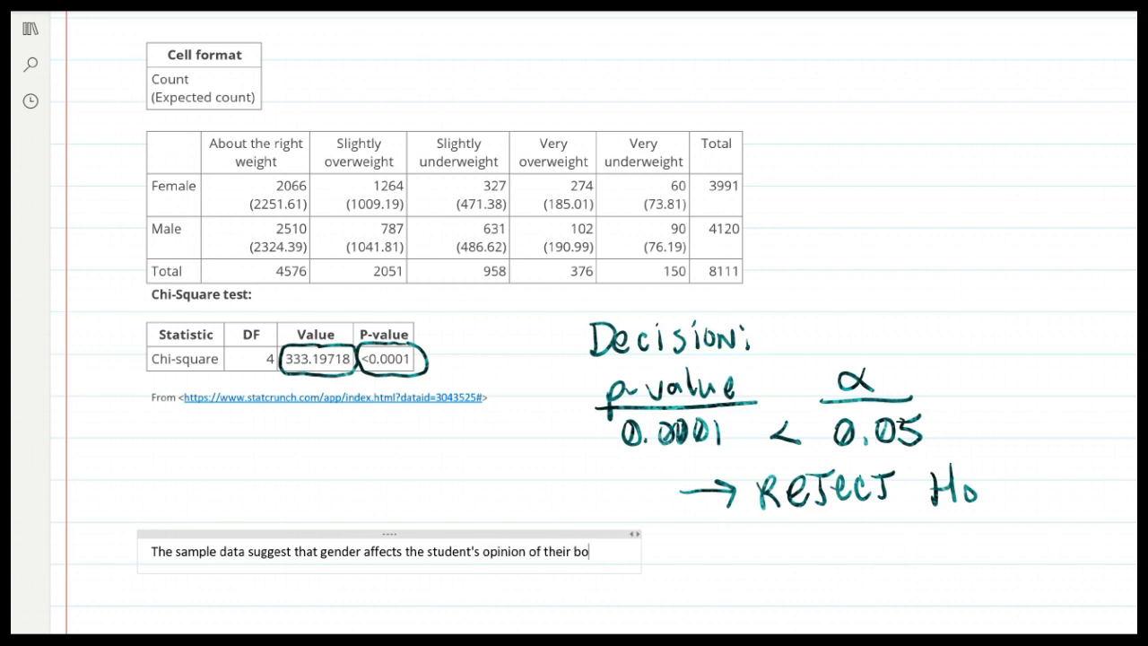
pyautogui.write('dy image.')
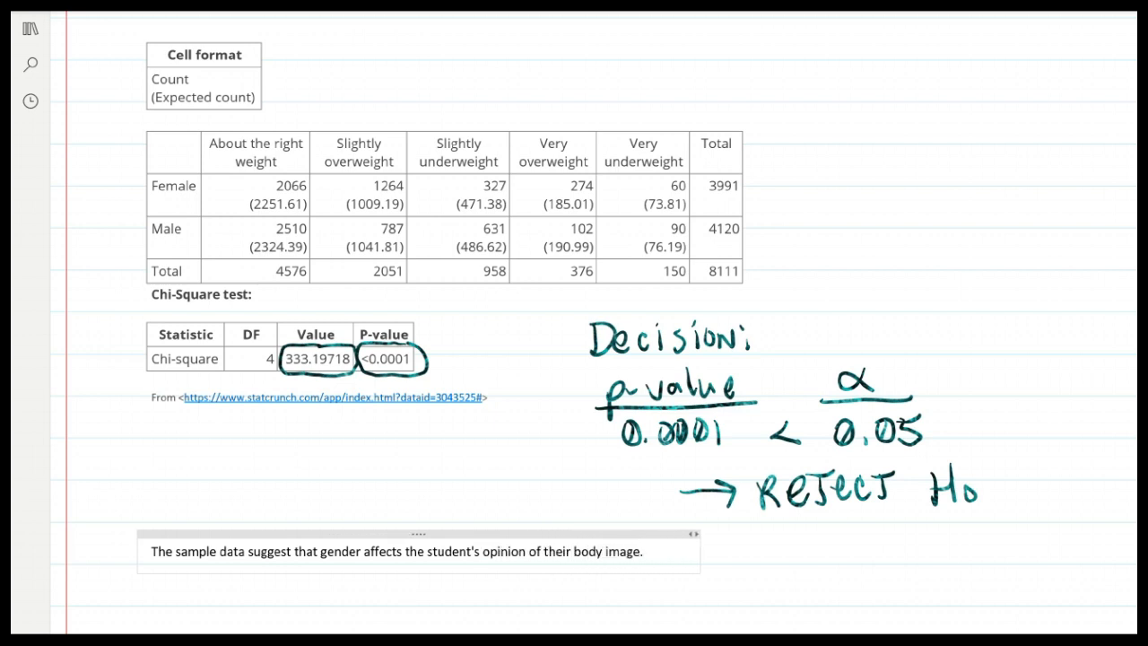